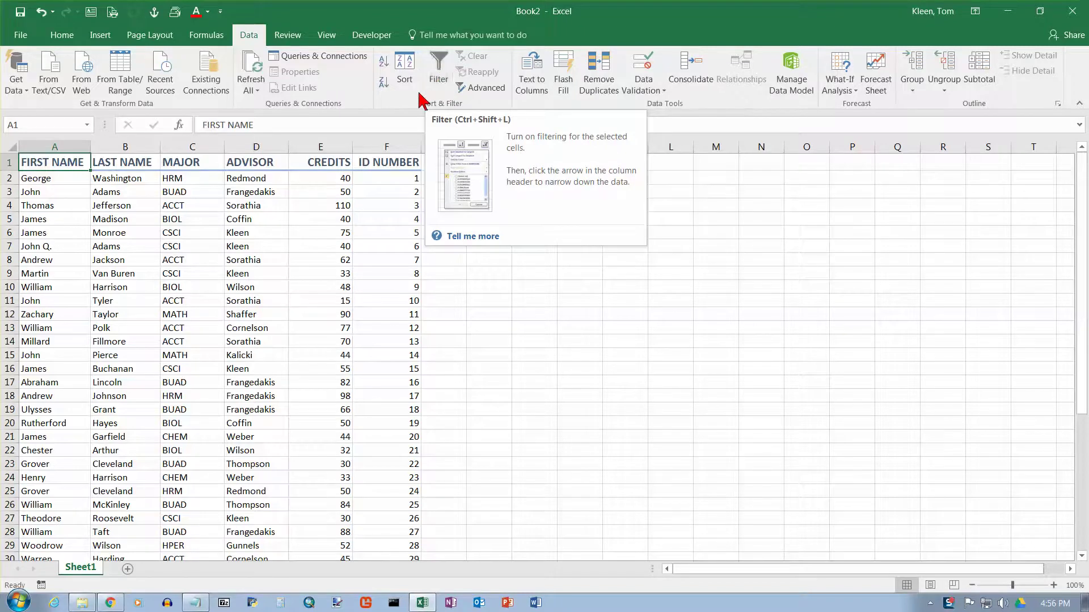
Step: Turn on filtering for the student list, view the ADVISOR column's text filter options, and turn filtering off again
{"action": "left_click", "coordinate": [440, 66]}
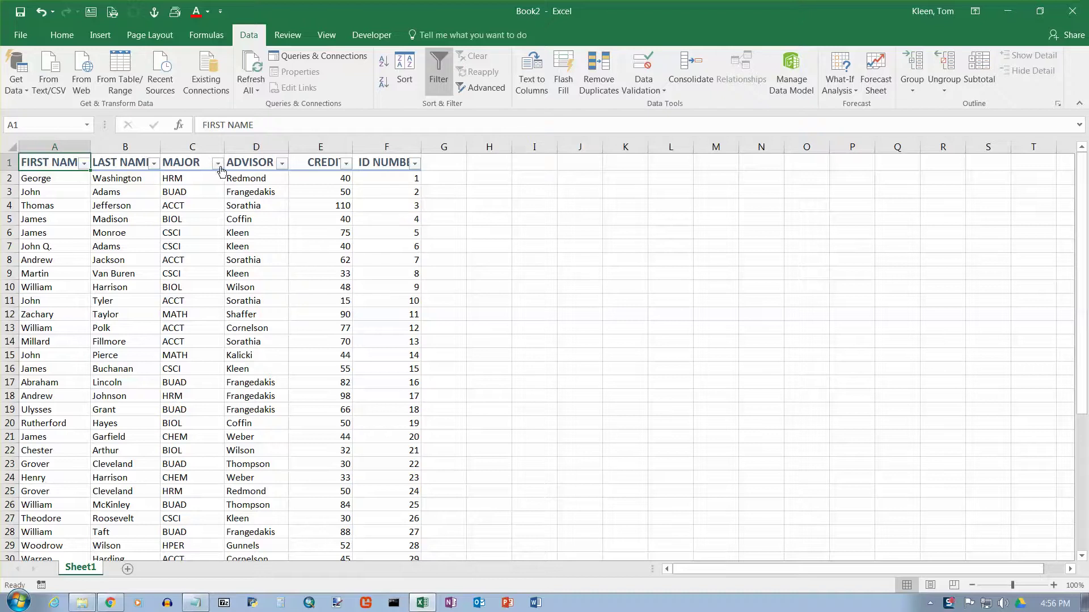
{"action": "left_click", "coordinate": [282, 163]}
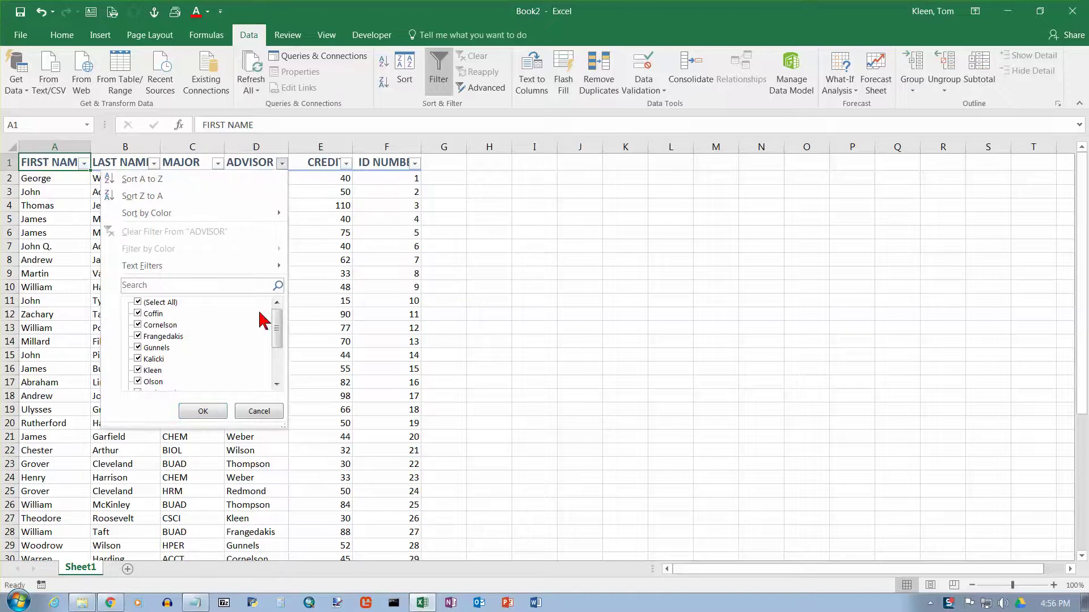
{"action": "mouse_move", "coordinate": [164, 267]}
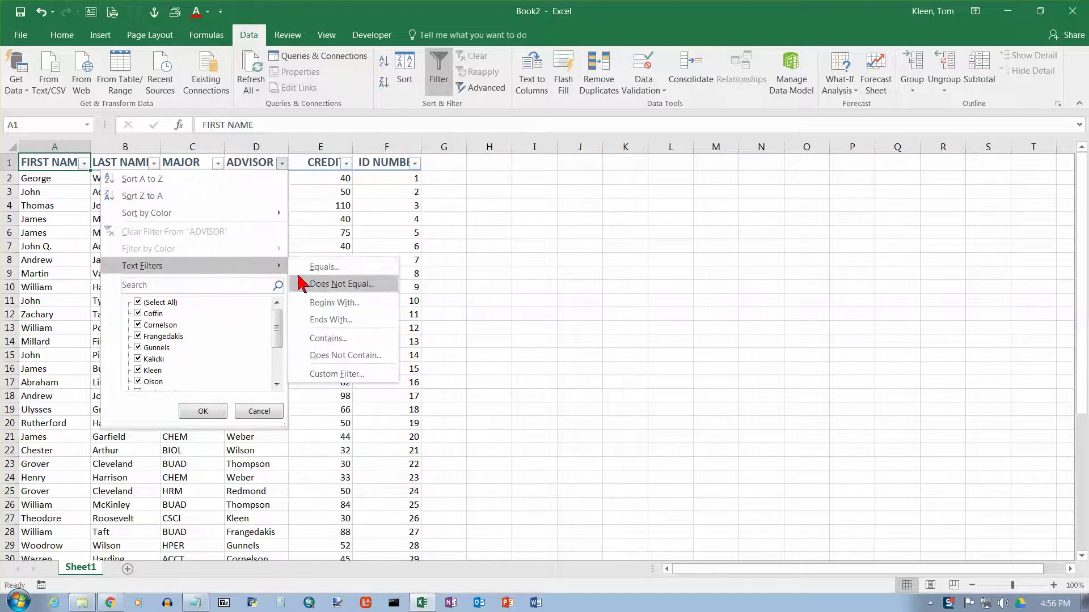
{"action": "left_click", "coordinate": [282, 163]}
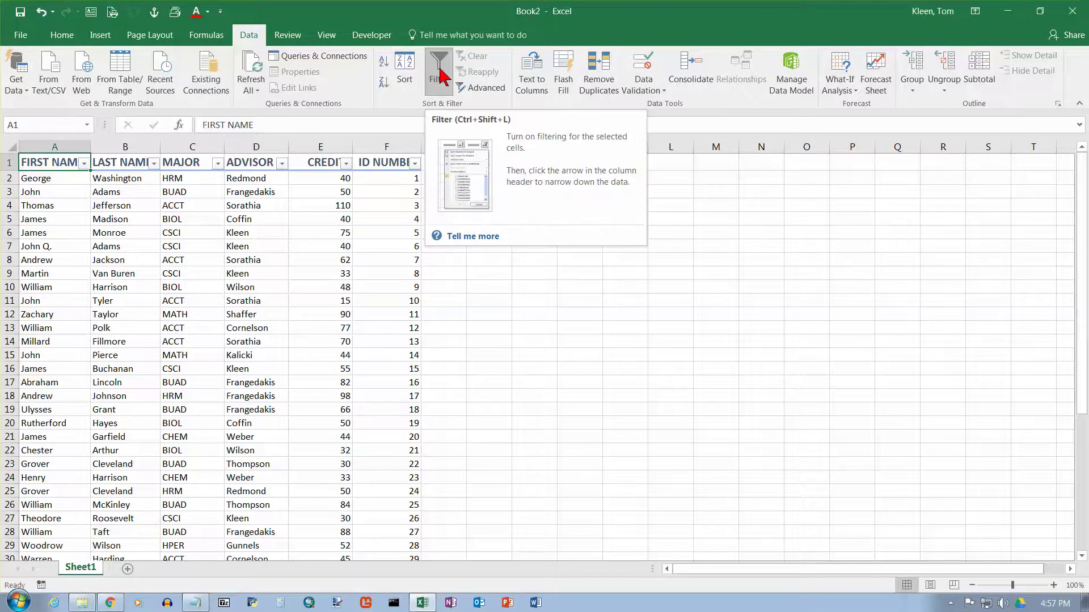
{"action": "left_click", "coordinate": [243, 178]}
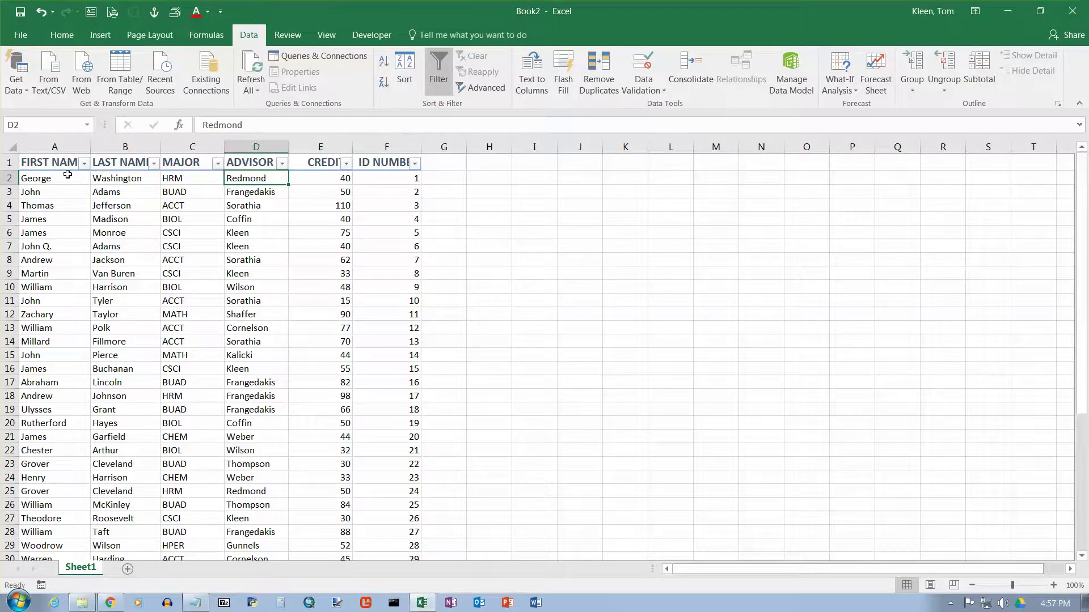
{"action": "left_click", "coordinate": [438, 80]}
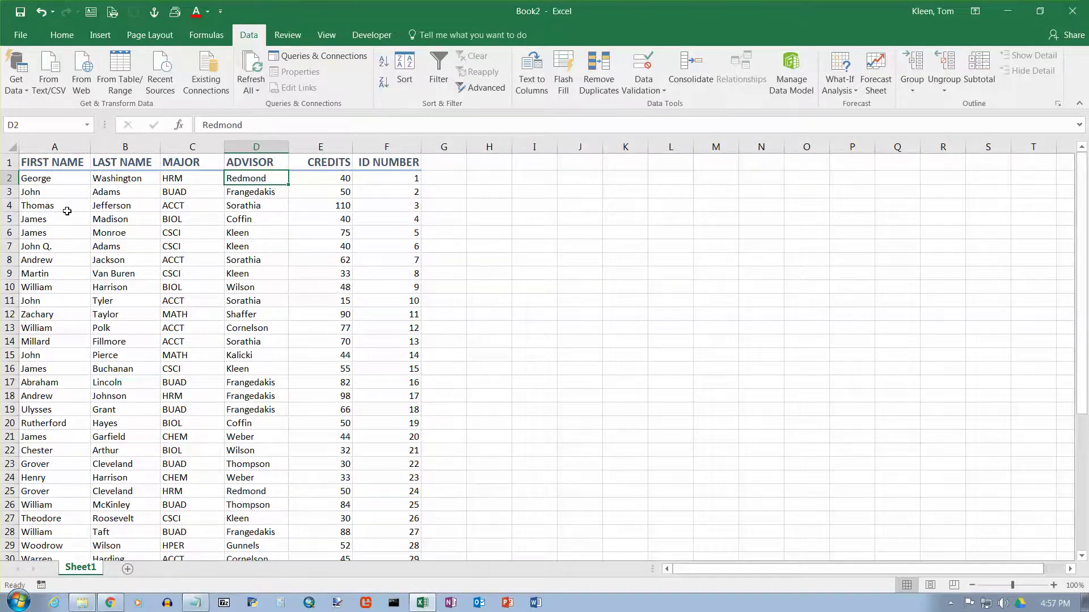
Step: Insert ten blank rows above the student list's heading row to make room for a criteria area
{"action": "left_click_drag", "start_coordinate": [10, 165], "coordinate": [10, 287]}
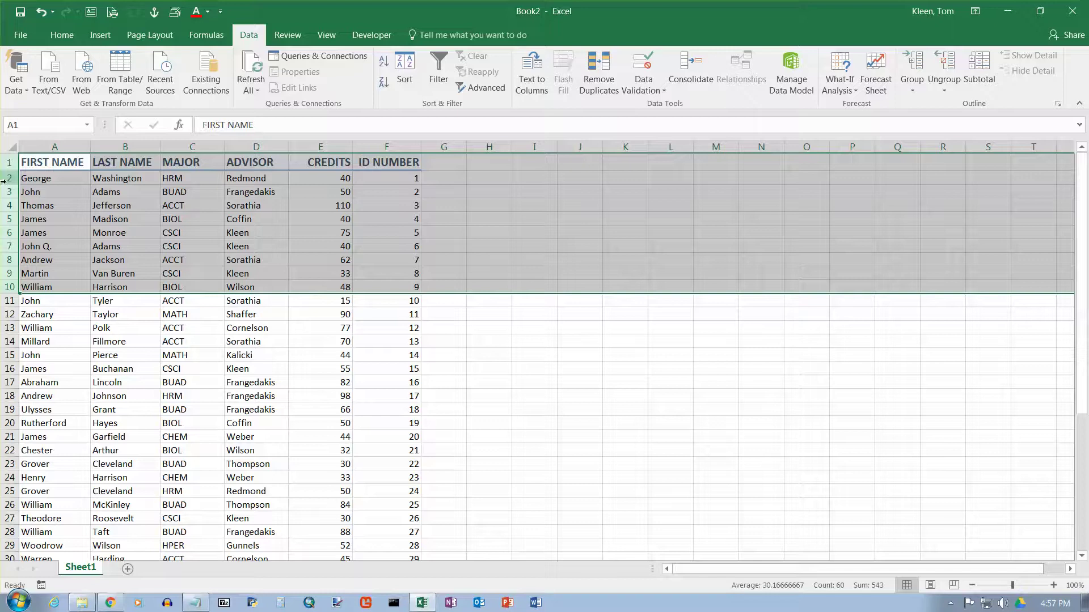
{"action": "right_click", "coordinate": [8, 178]}
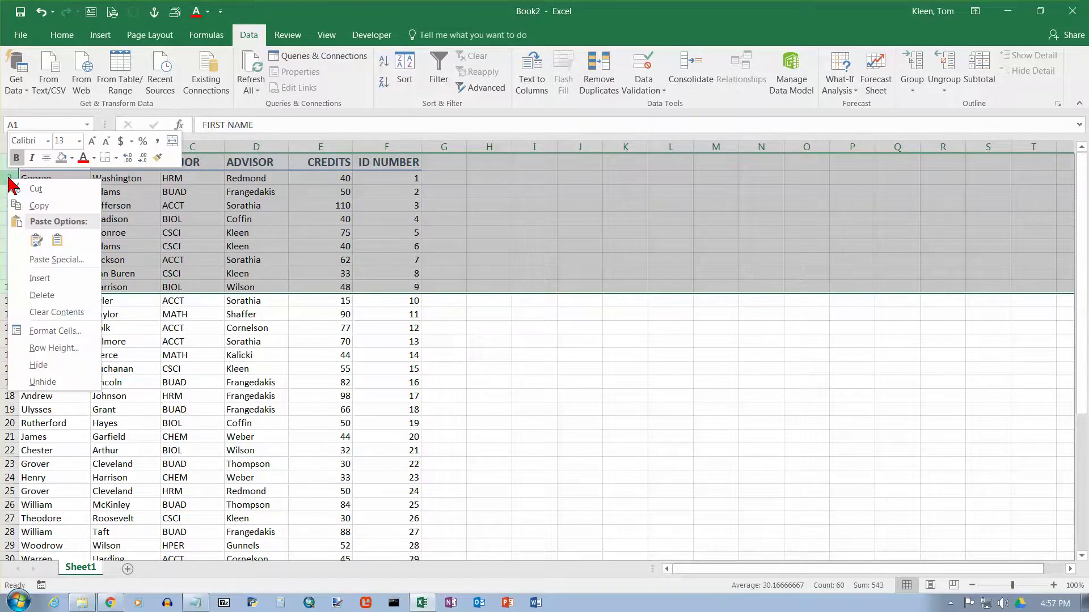
{"action": "left_click", "coordinate": [40, 278]}
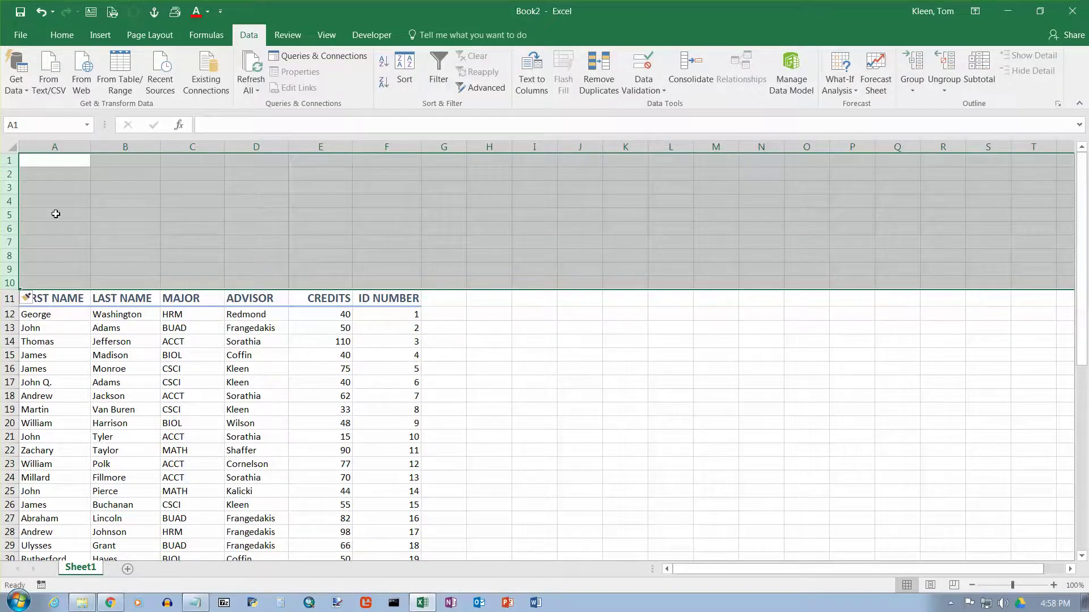
{"action": "left_click", "coordinate": [63, 161]}
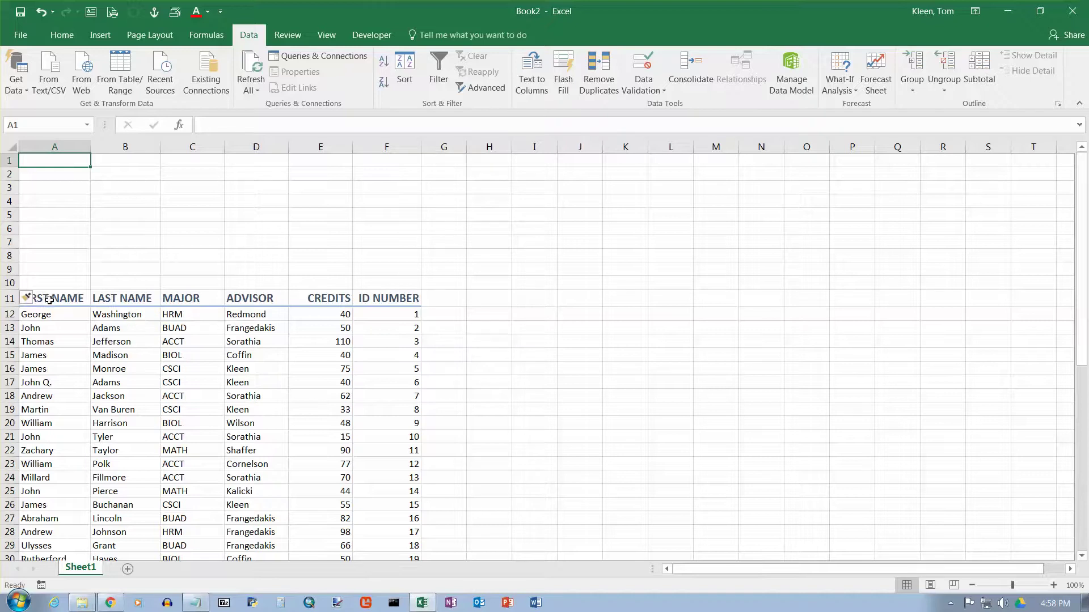
Step: Copy the column headings in A11:F11 to row 1, starting at cell A1
{"action": "left_click_drag", "start_coordinate": [49, 300], "coordinate": [391, 302]}
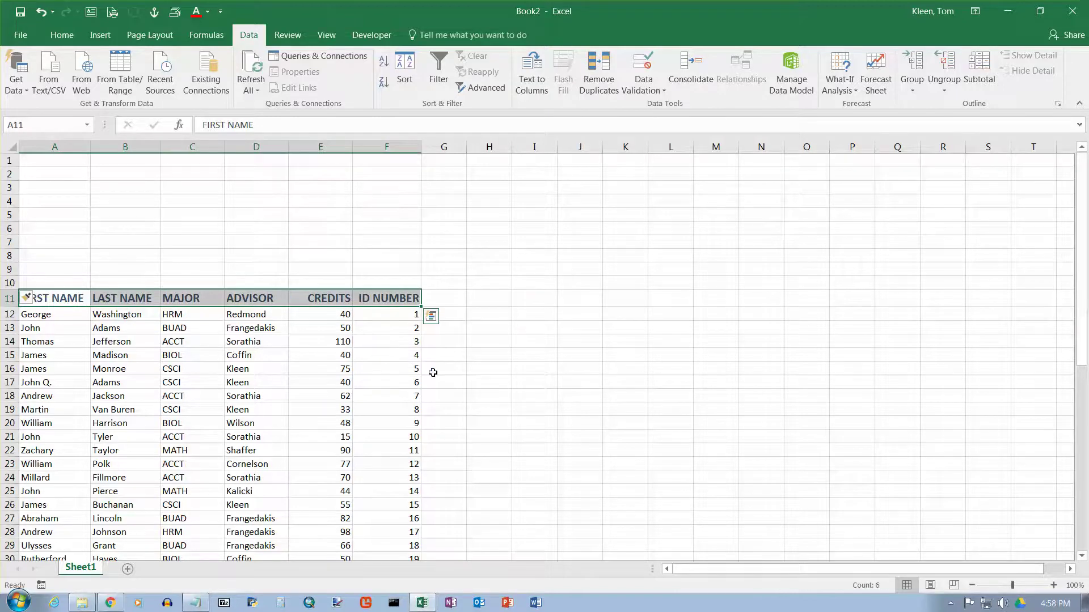
{"action": "left_click", "coordinate": [30, 298]}
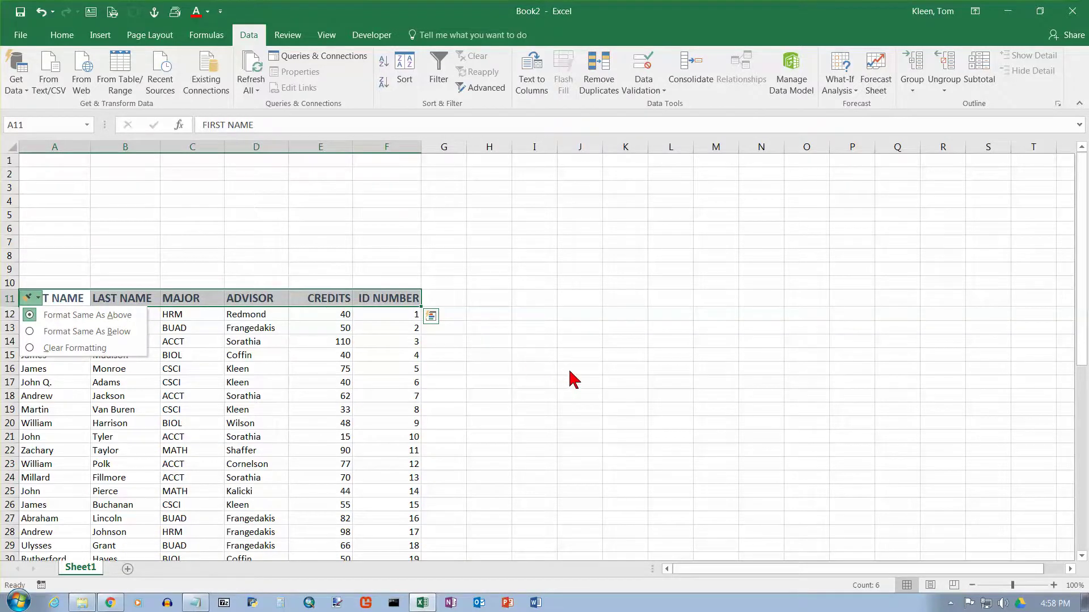
{"action": "left_click", "coordinate": [322, 298]}
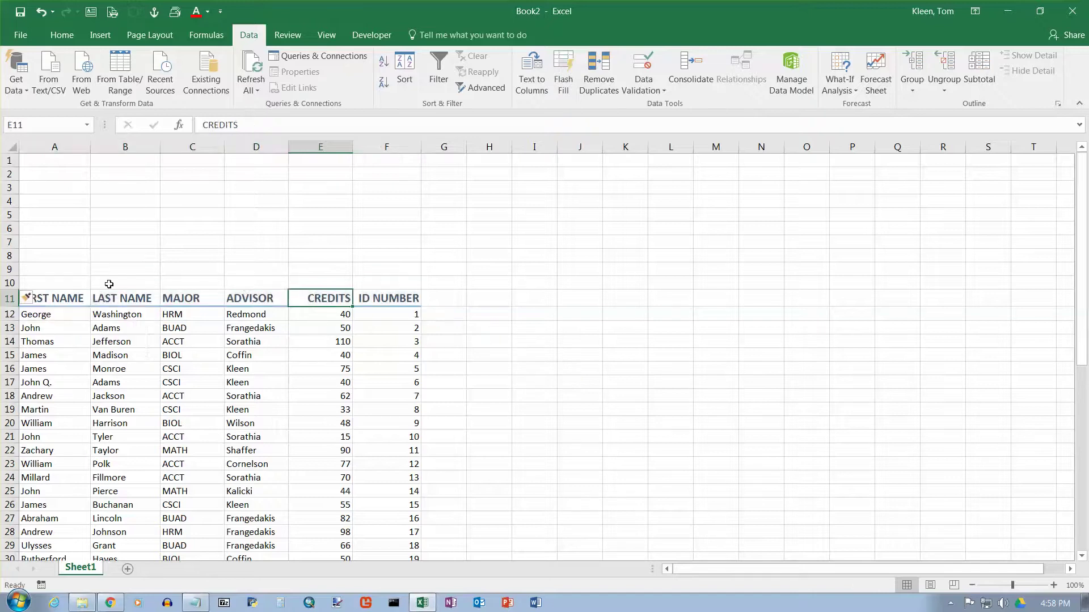
{"action": "left_click_drag", "start_coordinate": [53, 299], "coordinate": [372, 302]}
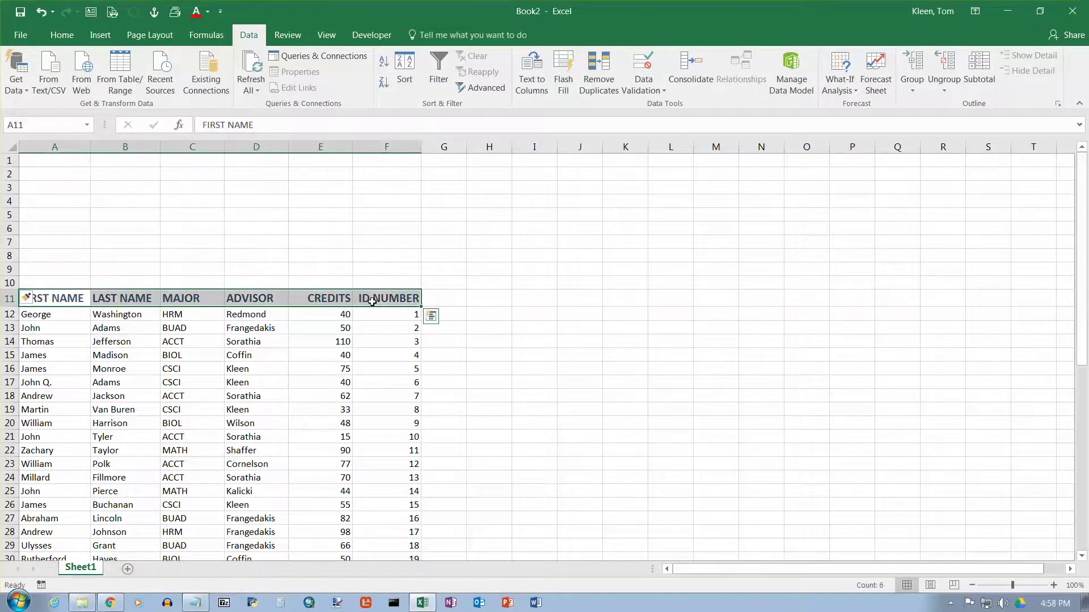
{"action": "key", "text": "ctrl+c"}
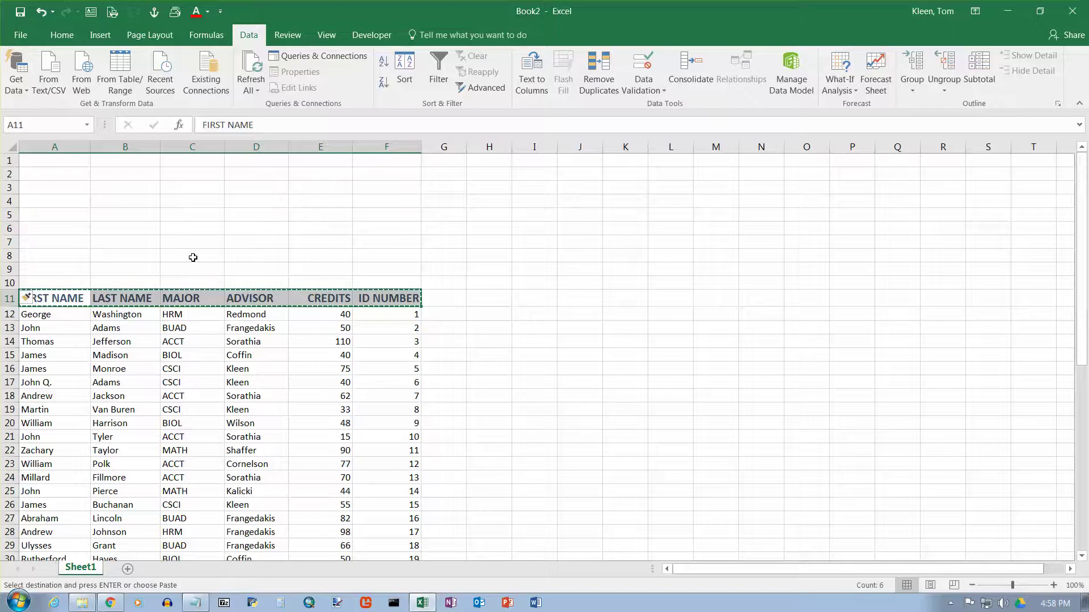
{"action": "left_click", "coordinate": [45, 160]}
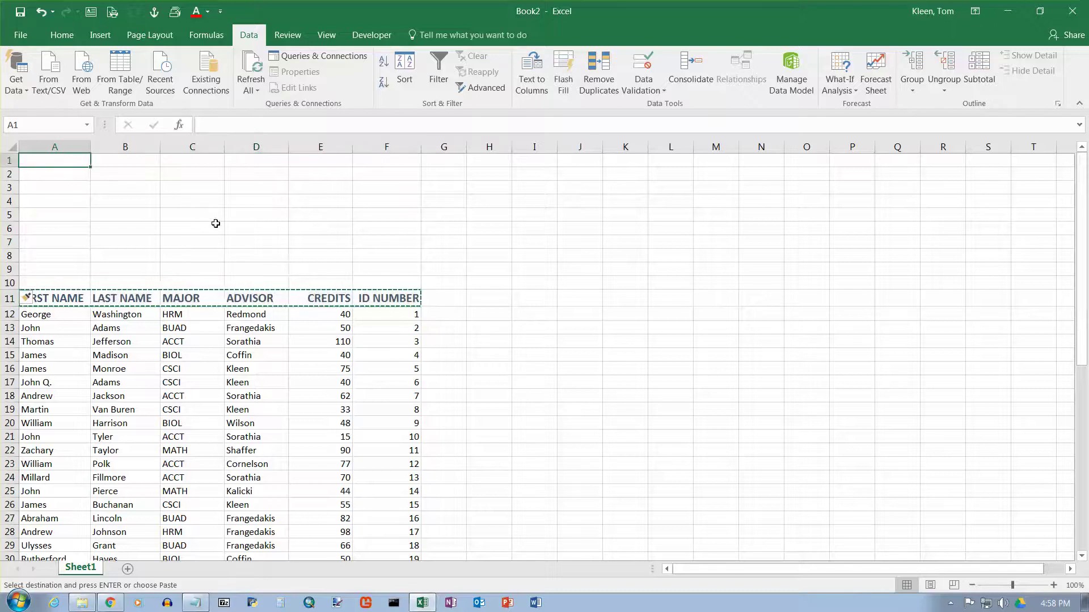
{"action": "key", "text": "ctrl+v"}
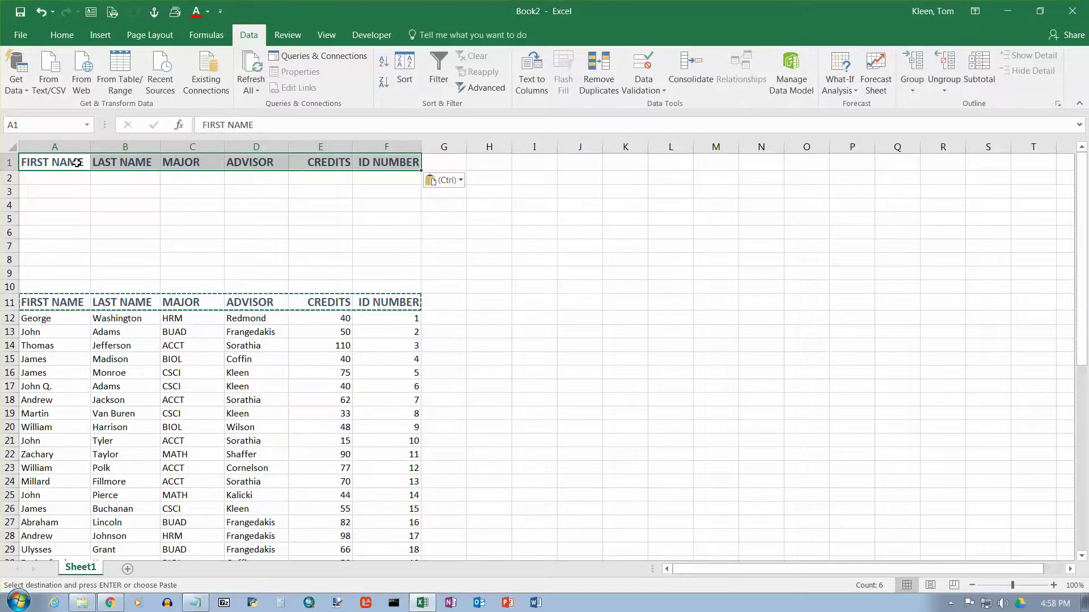
{"action": "left_click_drag", "start_coordinate": [77, 163], "coordinate": [351, 161]}
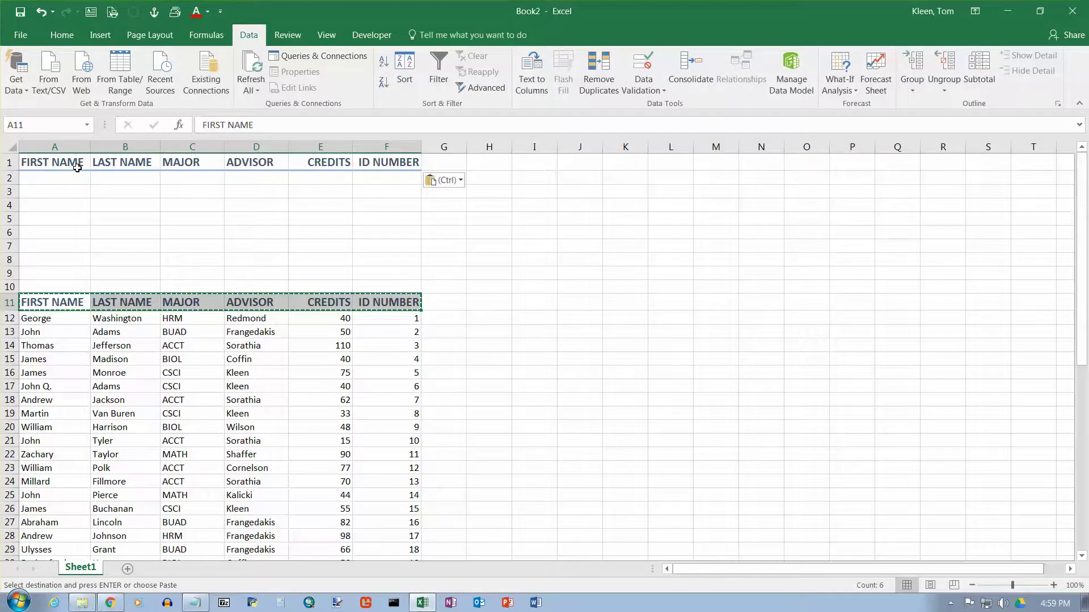
{"action": "double_click", "coordinate": [80, 301]}
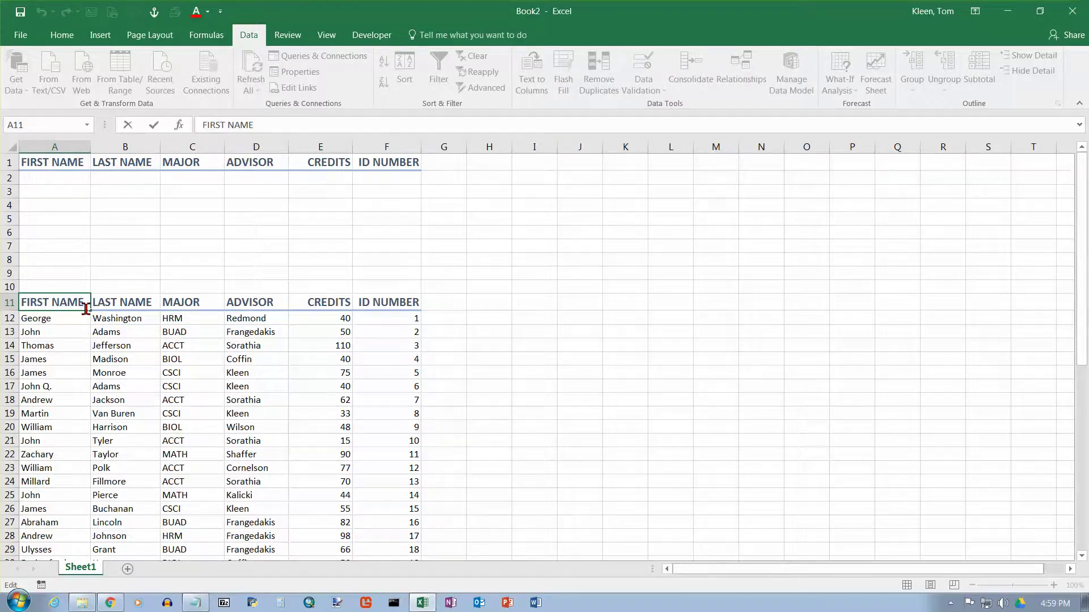
{"action": "left_click", "coordinate": [65, 164]}
{"action": "key", "text": "ctrl+v"}
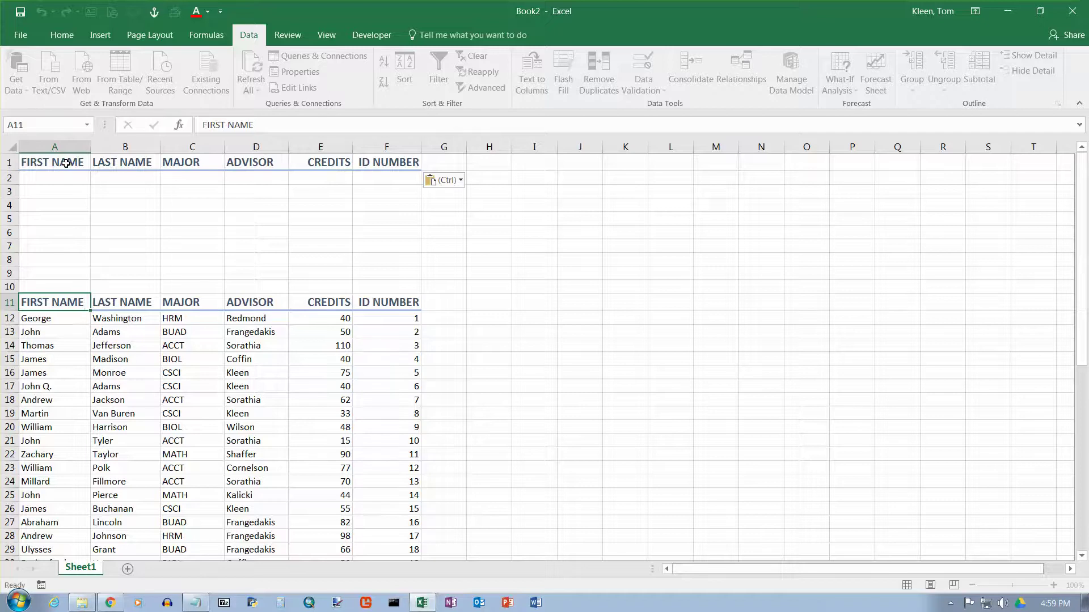
{"action": "left_click", "coordinate": [68, 304]}
{"action": "key", "text": "Escape"}
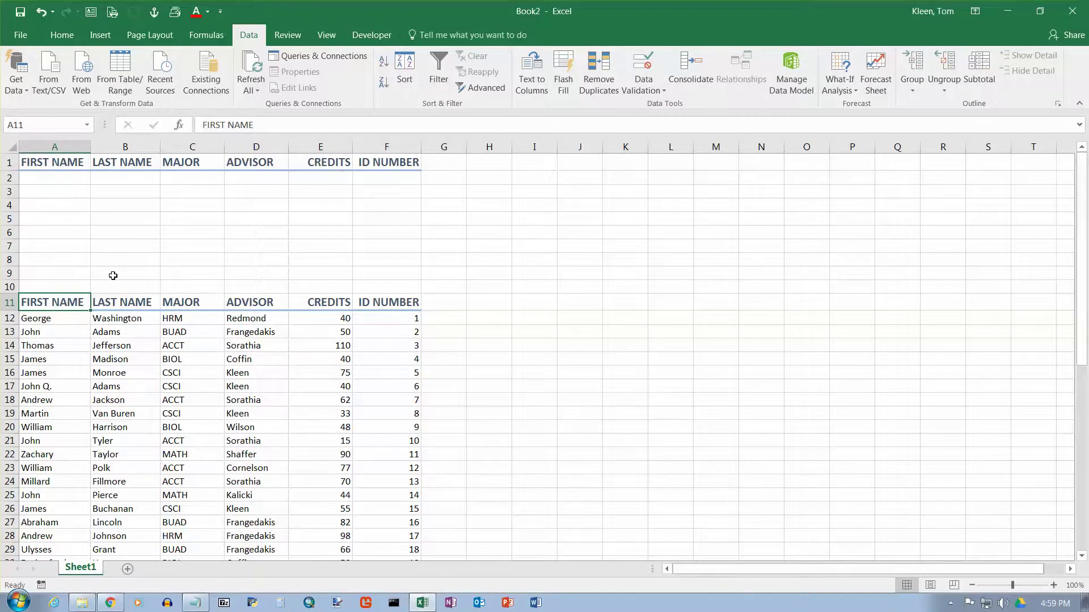
{"action": "left_click_drag", "start_coordinate": [76, 303], "coordinate": [182, 302]}
{"action": "left_click_drag", "start_coordinate": [346, 305], "coordinate": [382, 306]}
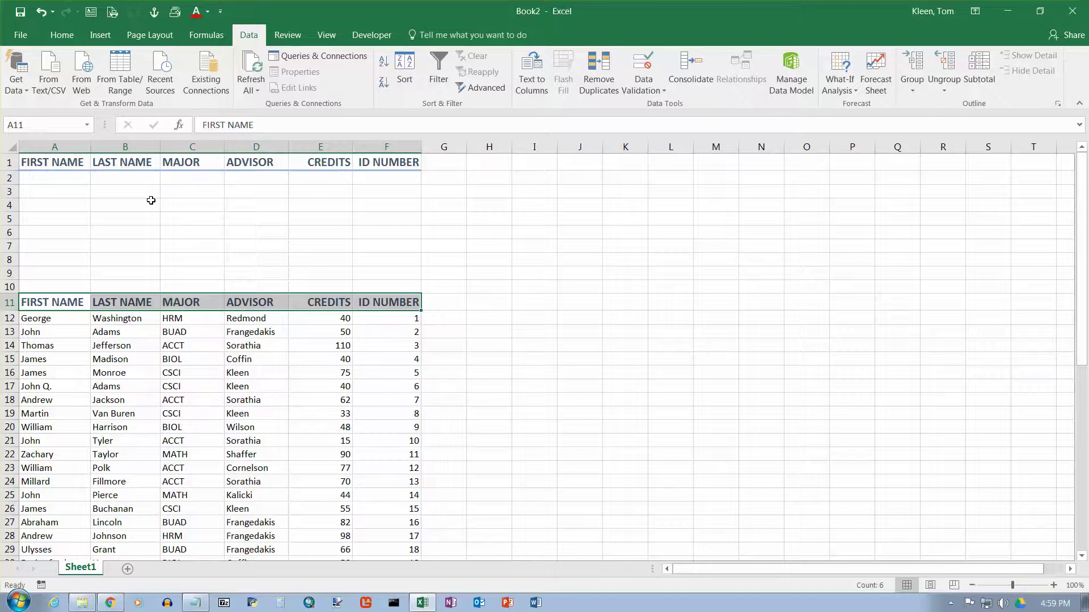
{"action": "left_click", "coordinate": [133, 321]}
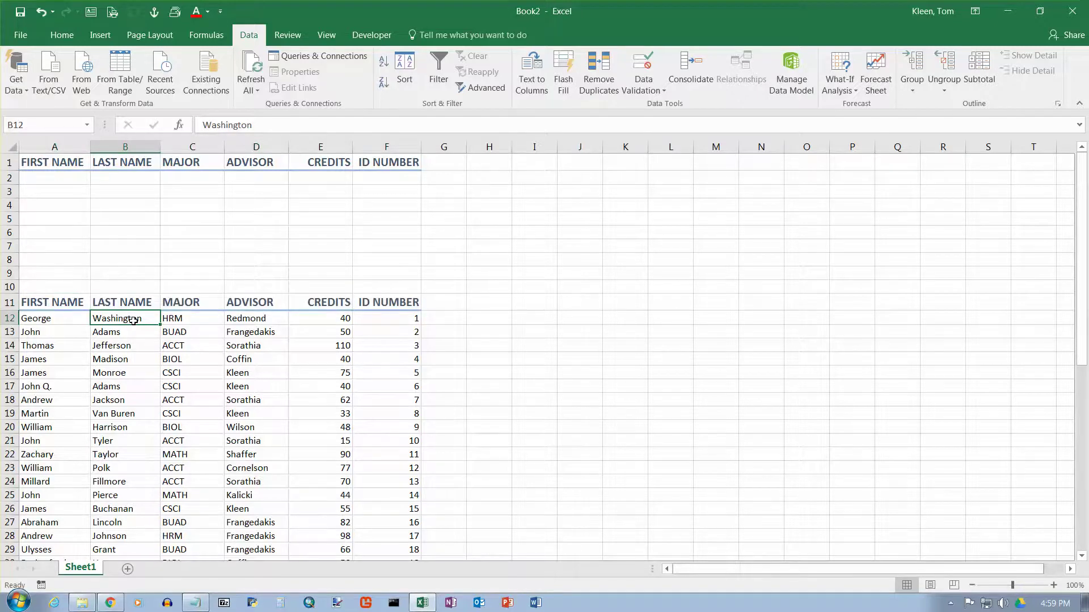
Step: Enter BUAD as the criterion under the MAJOR heading in cell C2
{"action": "left_click", "coordinate": [191, 177]}
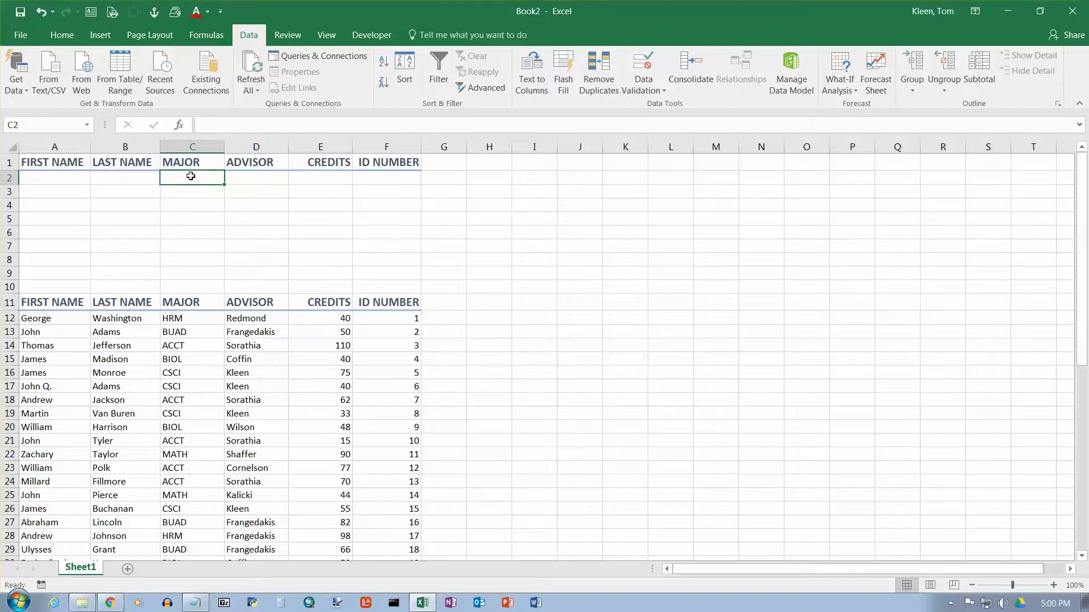
{"action": "type", "text": "BUAD"}
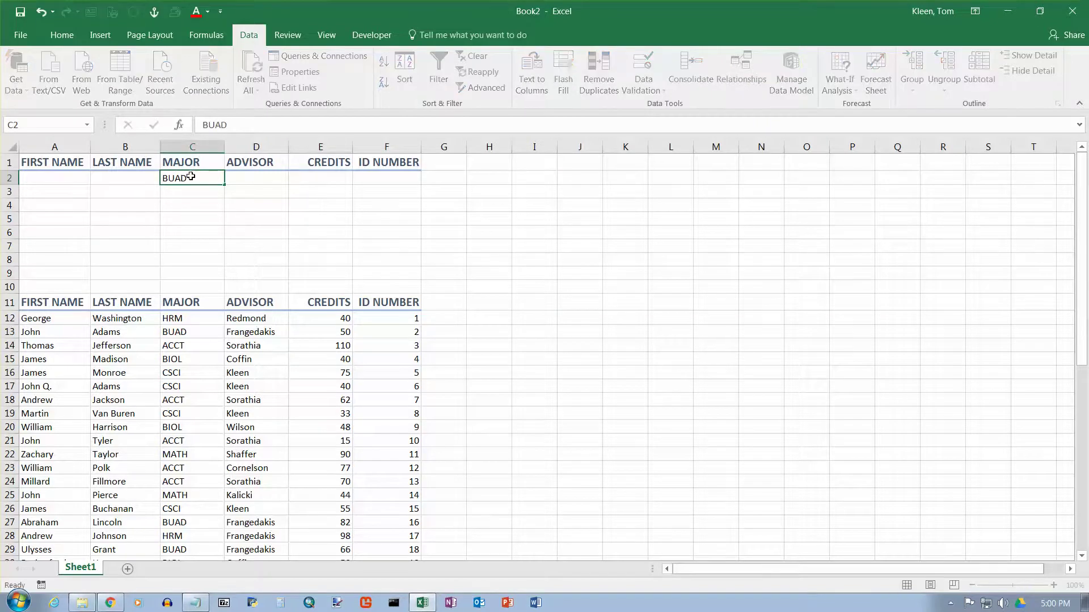
{"action": "key", "text": "Return"}
{"action": "left_click", "coordinate": [182, 183]}
{"action": "left_click", "coordinate": [187, 327]}
{"action": "left_click", "coordinate": [187, 178]}
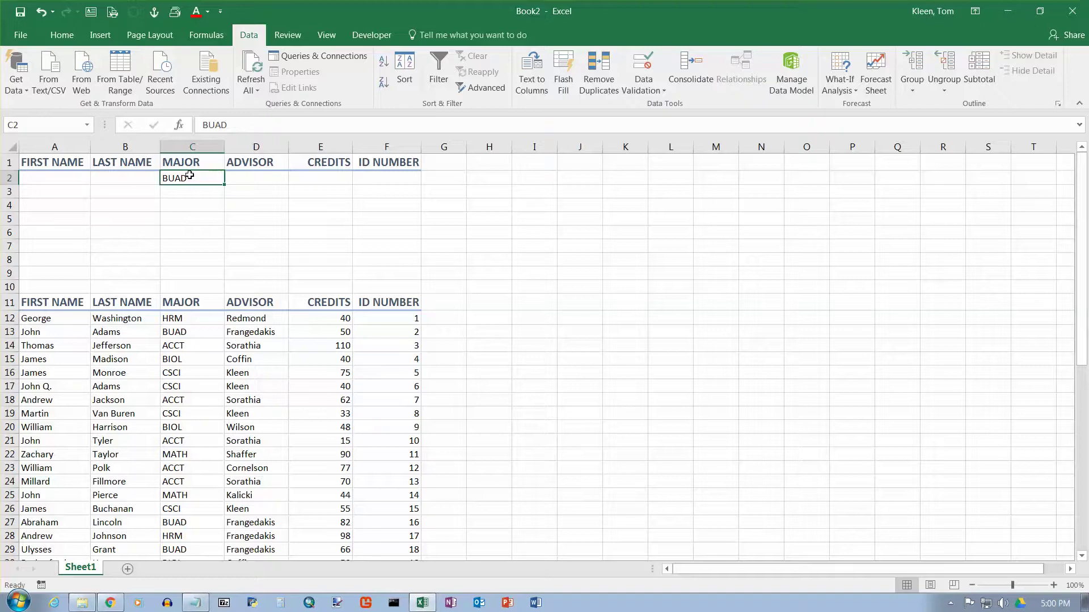
Step: Apply an Advanced Filter in place to the list range A11:F54, using A1:F2 as the criteria range
{"action": "left_click", "coordinate": [47, 306]}
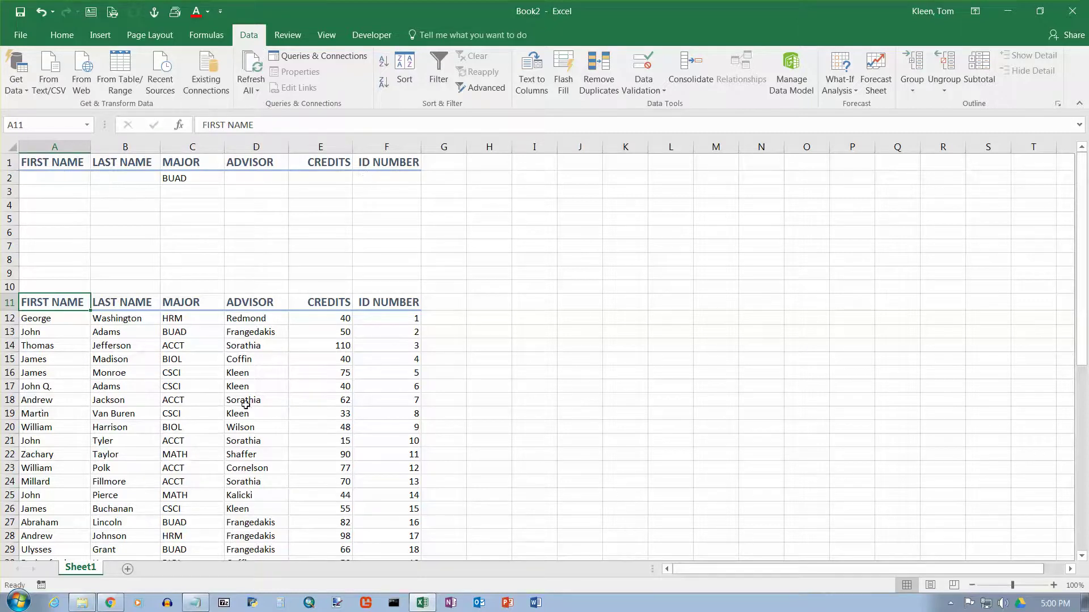
{"action": "left_click", "coordinate": [187, 334]}
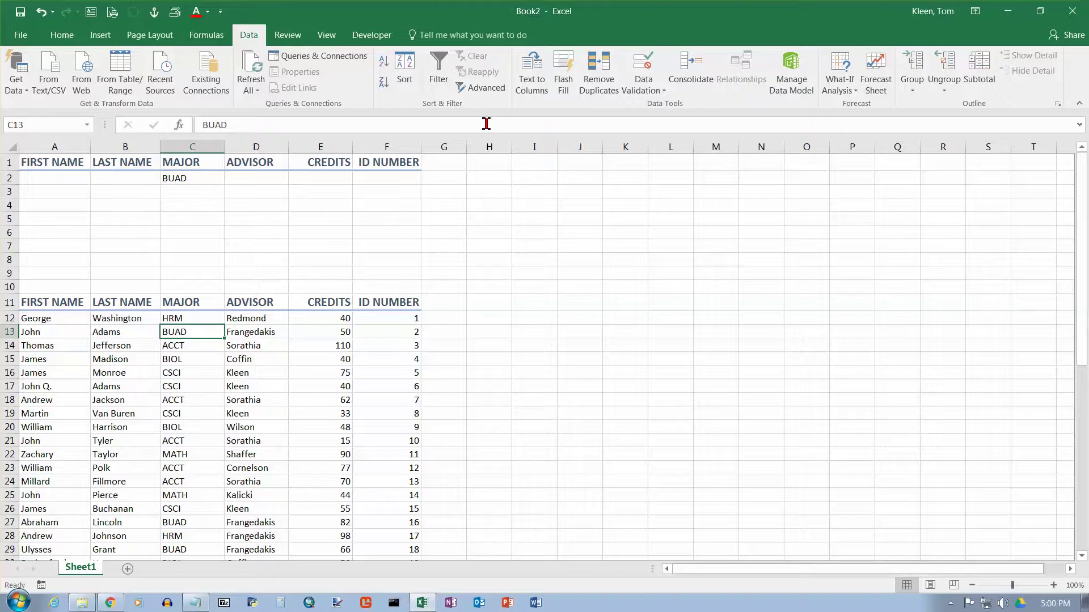
{"action": "left_click", "coordinate": [492, 90]}
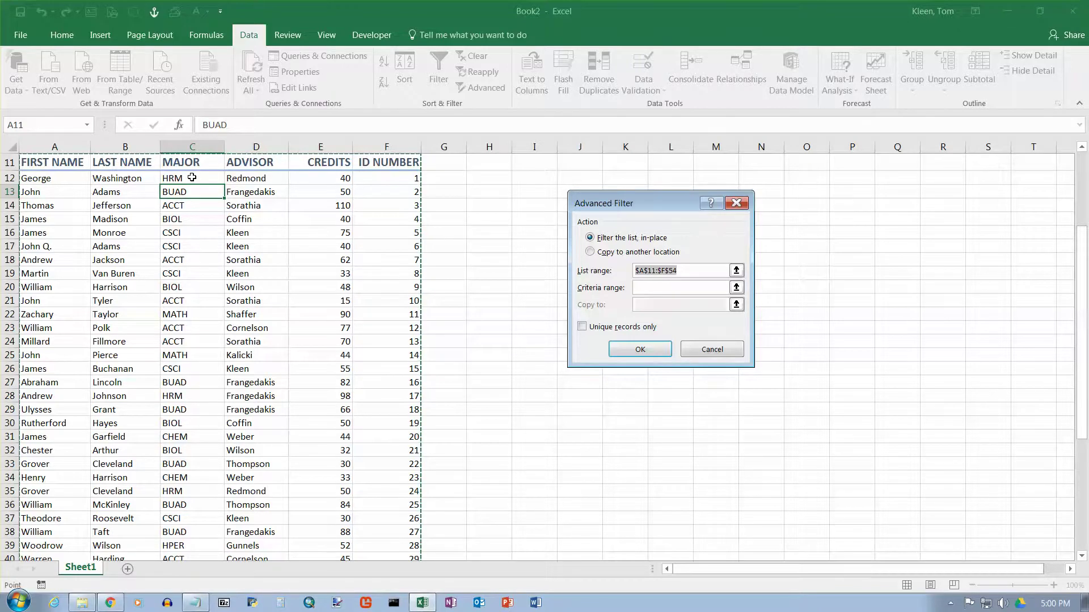
{"action": "scroll", "coordinate": [378, 491], "scroll_direction": "down", "scroll_amount": 2}
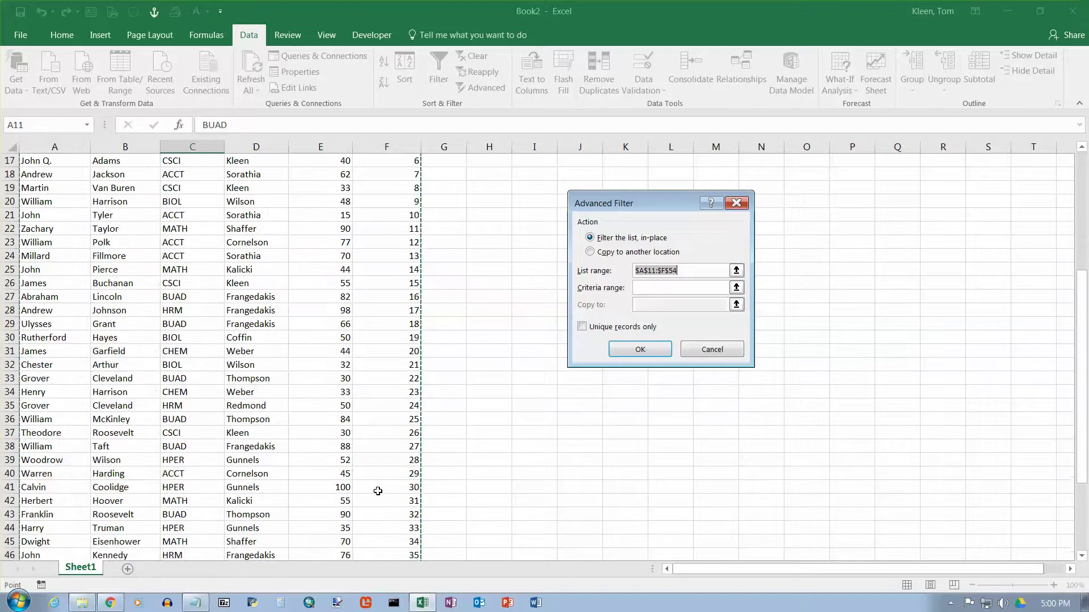
{"action": "scroll", "coordinate": [378, 491], "scroll_direction": "down", "scroll_amount": 5}
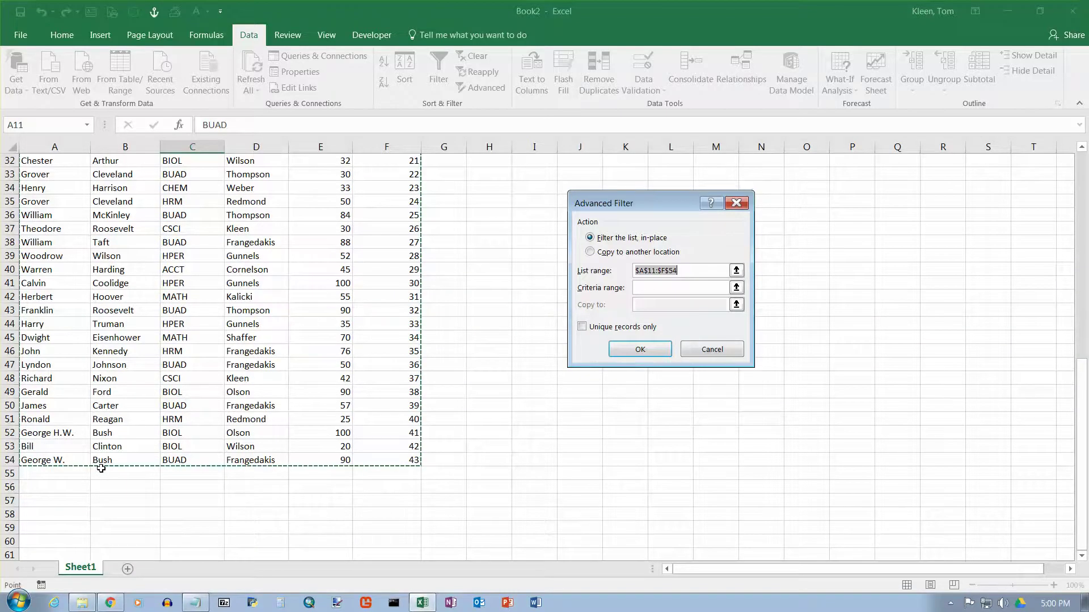
{"action": "scroll", "coordinate": [101, 468], "scroll_direction": "up", "scroll_amount": 10}
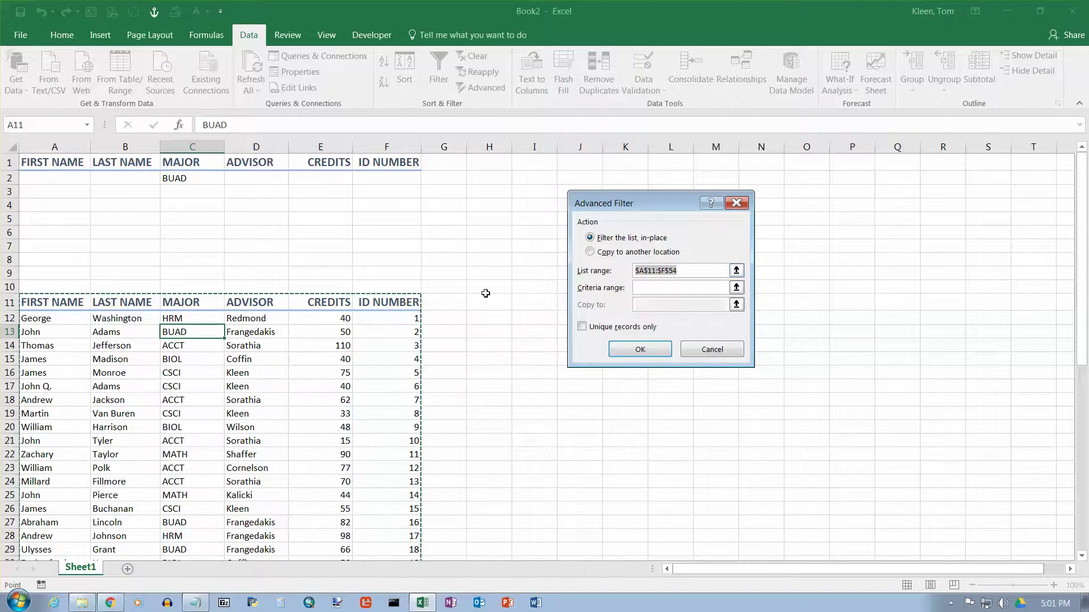
{"action": "left_click", "coordinate": [659, 290]}
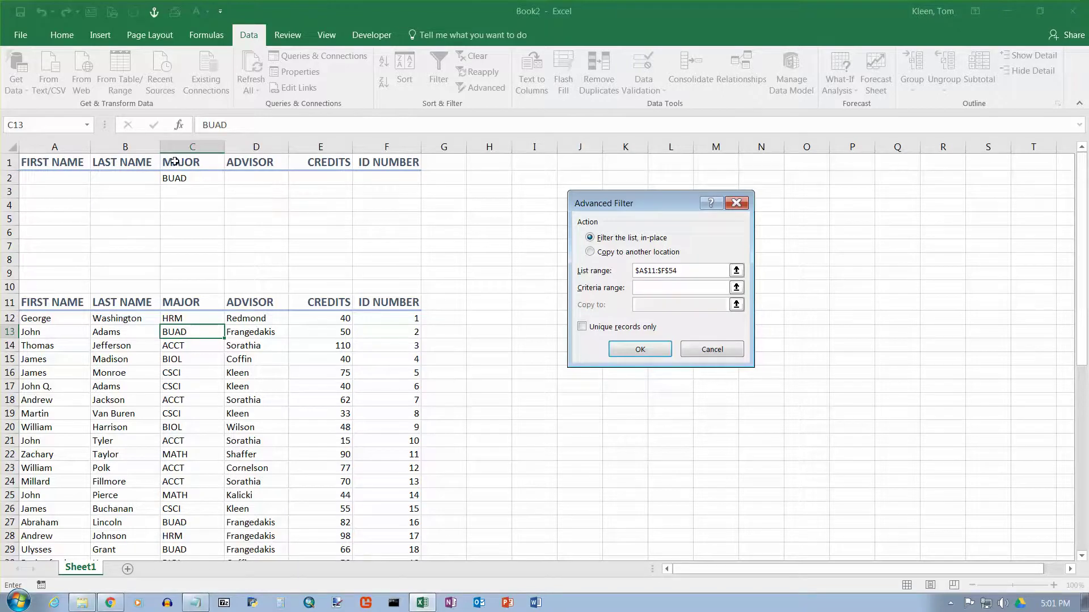
{"action": "left_click_drag", "start_coordinate": [55, 162], "coordinate": [387, 178]}
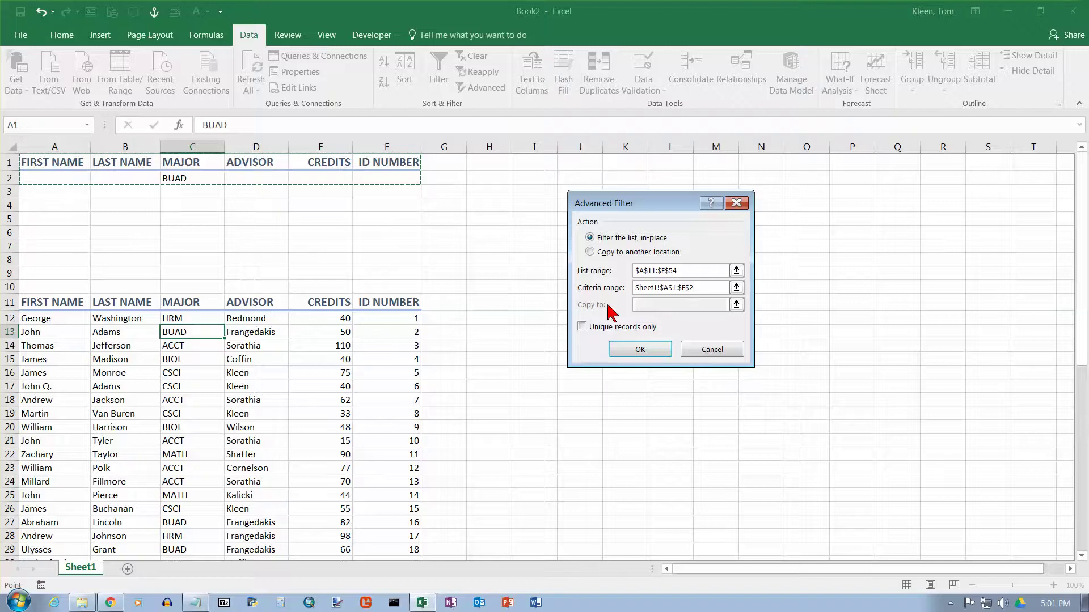
{"action": "left_click", "coordinate": [641, 350]}
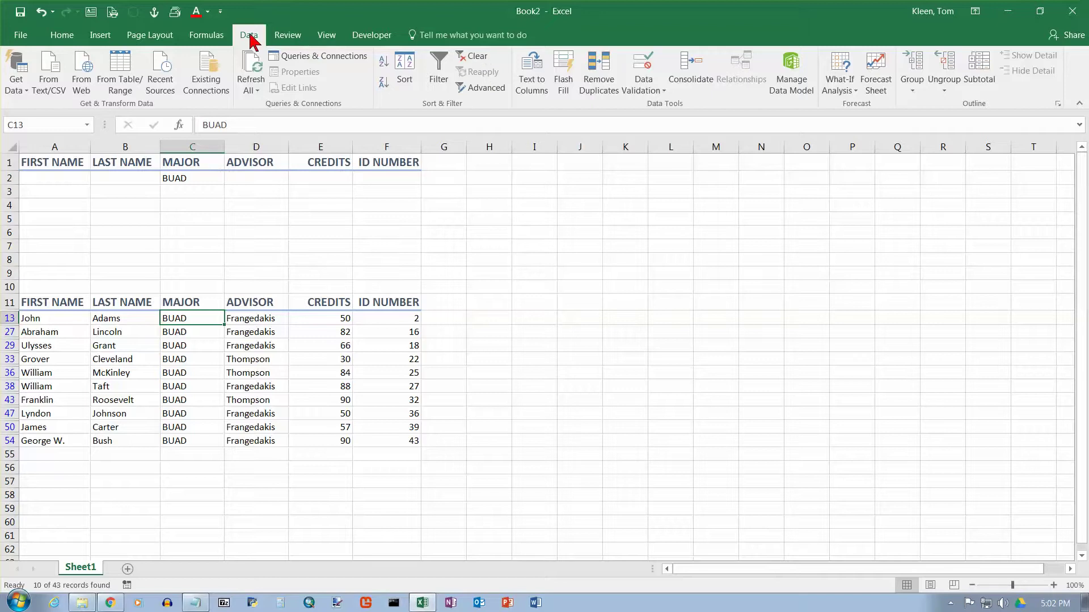
Step: Clear the current filter and enter ACCT as a second MAJOR criterion in cell C3
{"action": "left_click", "coordinate": [477, 56]}
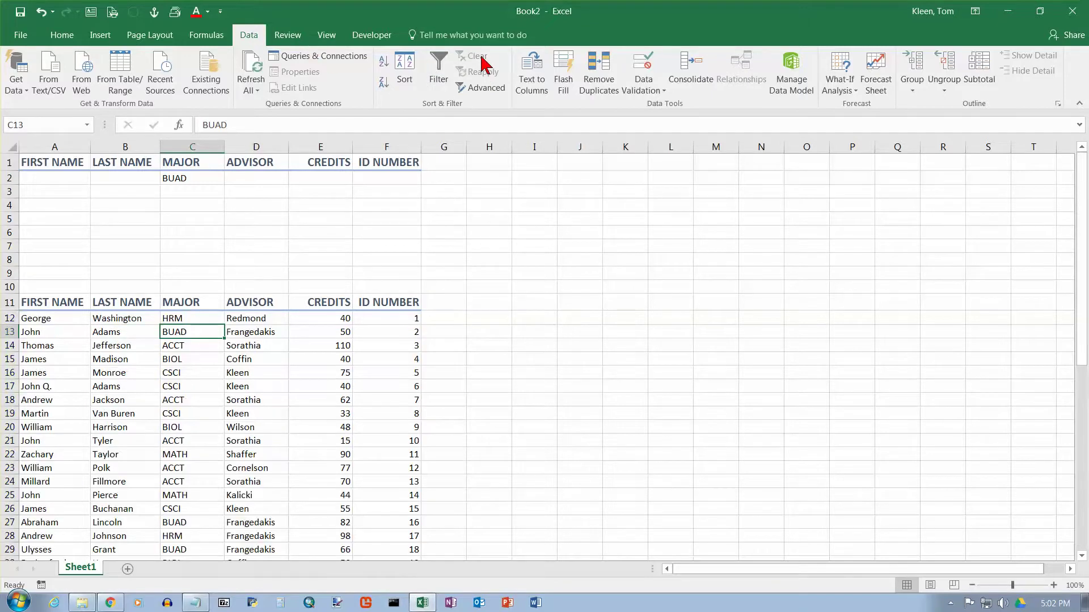
{"action": "left_click", "coordinate": [196, 195]}
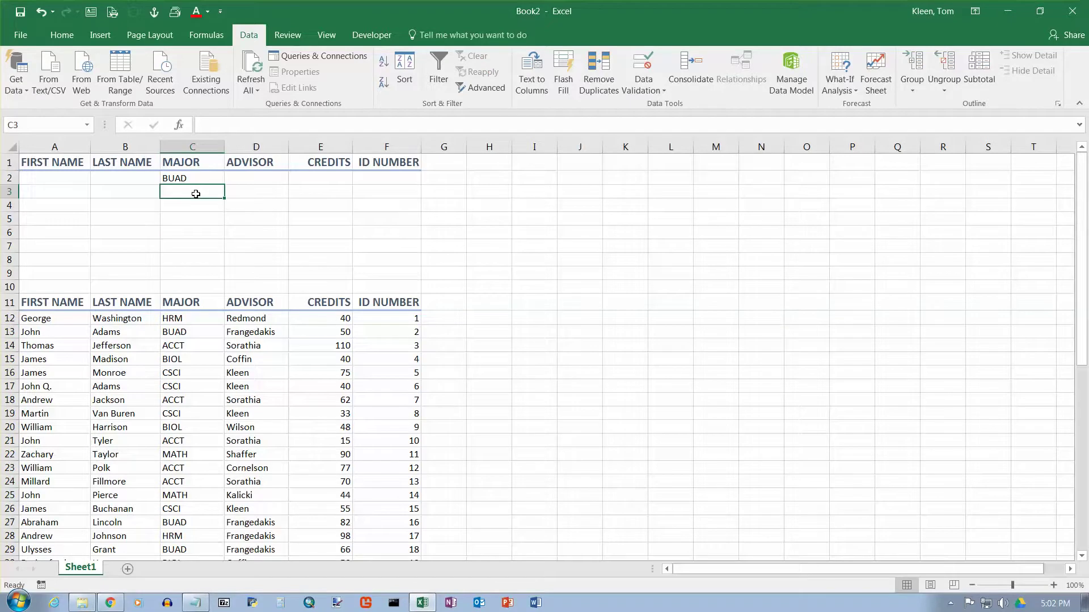
{"action": "type", "text": "ACCT"}
{"action": "key", "text": "Return"}
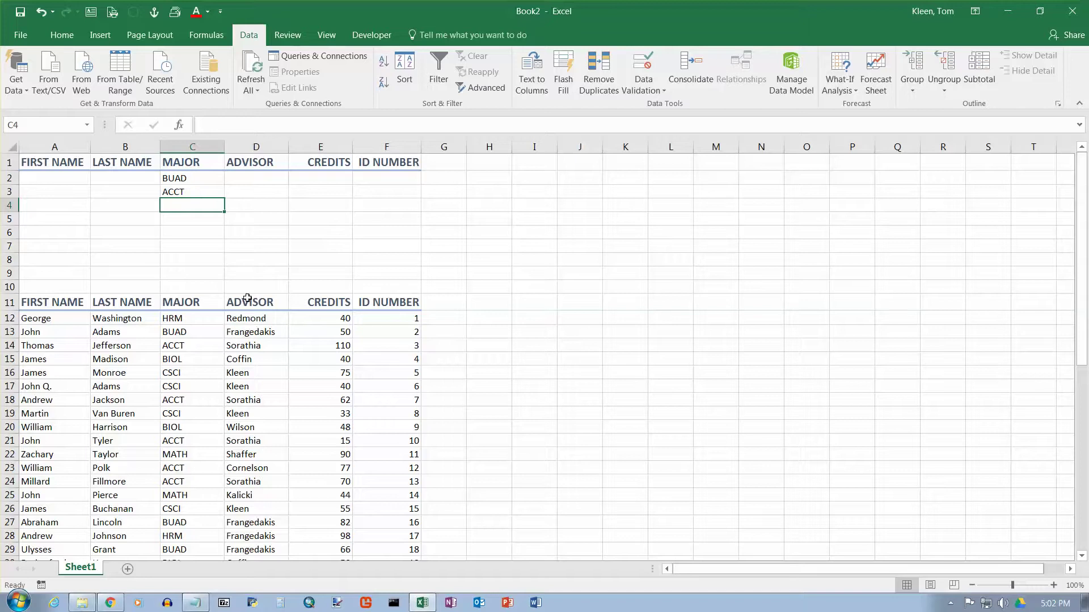
Step: Try combining both majors as BUAD ACCT in criterion cell C2, and undo that entry
{"action": "left_click", "coordinate": [186, 193]}
{"action": "left_click", "coordinate": [208, 178]}
{"action": "double_click", "coordinate": [212, 178]}
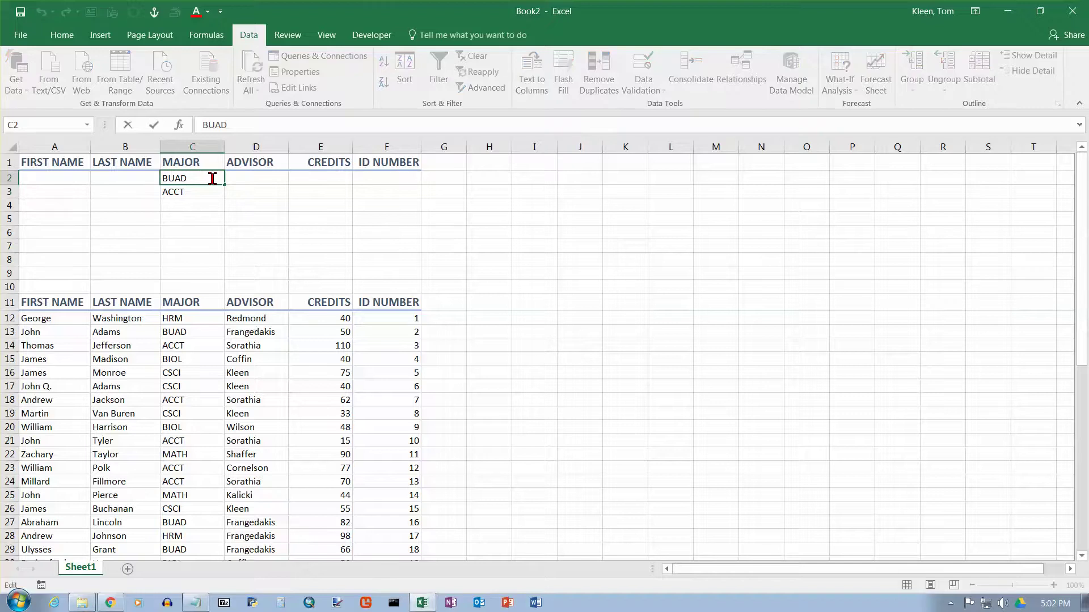
{"action": "type", "text": "ACCT"}
{"action": "key", "text": "Return"}
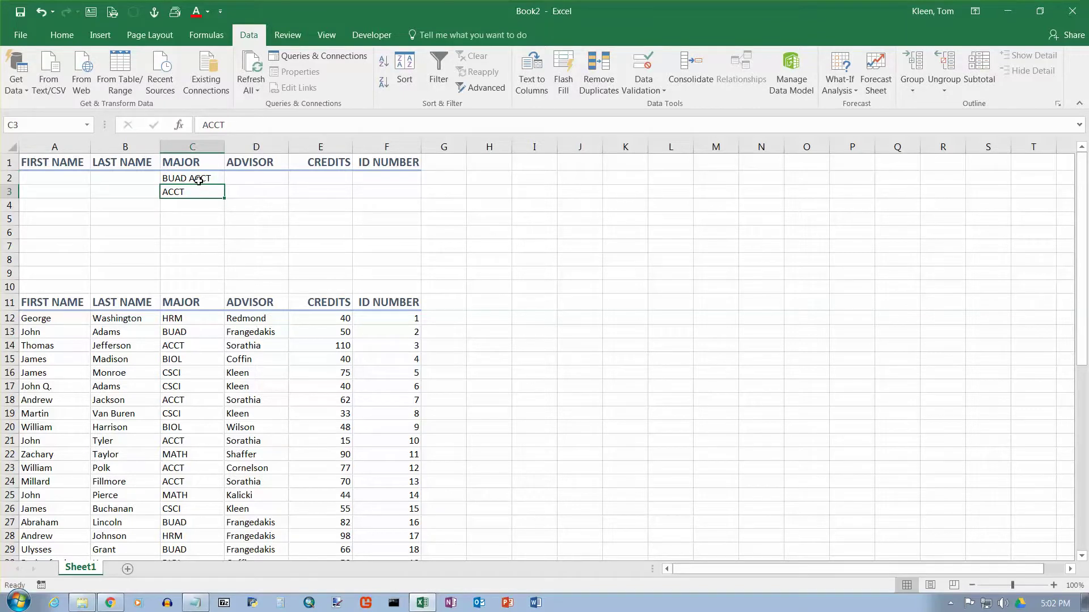
{"action": "left_click", "coordinate": [175, 178]}
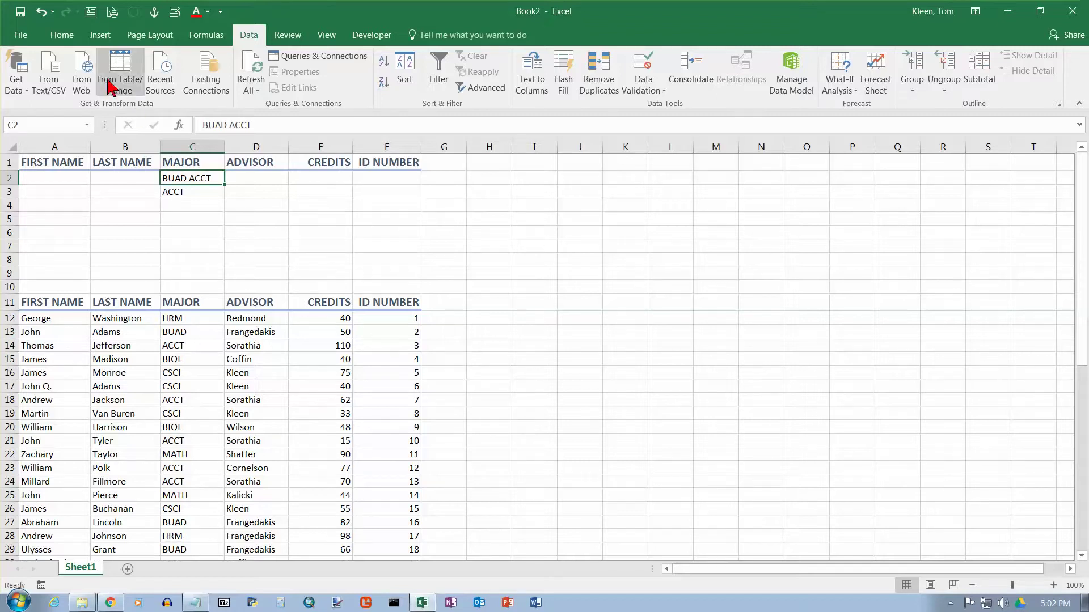
{"action": "left_click", "coordinate": [42, 12]}
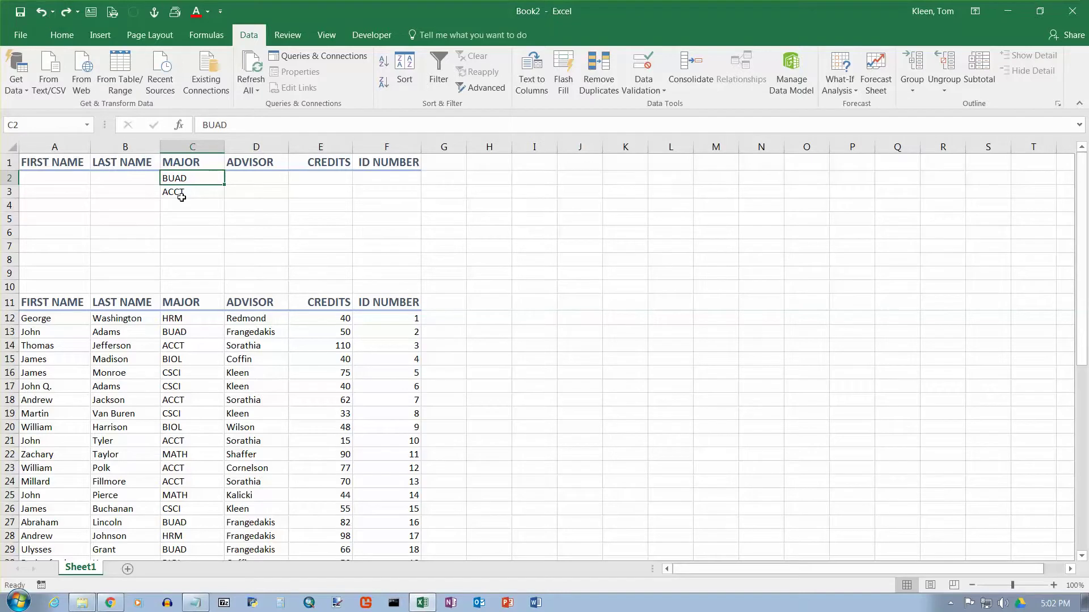
{"action": "left_click", "coordinate": [207, 196]}
{"action": "left_click", "coordinate": [187, 177]}
{"action": "left_click", "coordinate": [190, 190]}
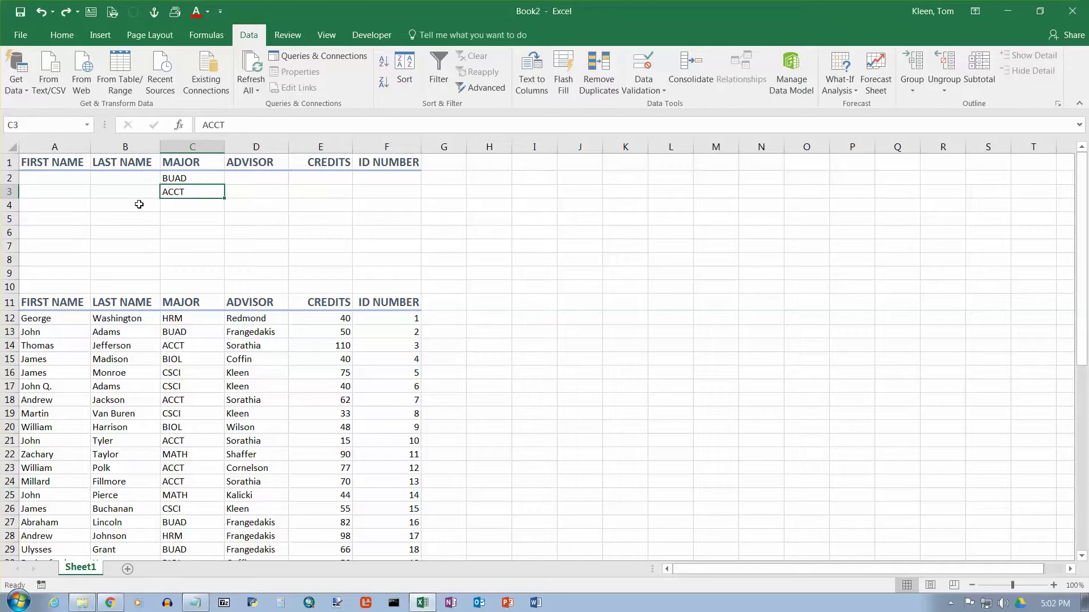
{"action": "left_click", "coordinate": [8, 177]}
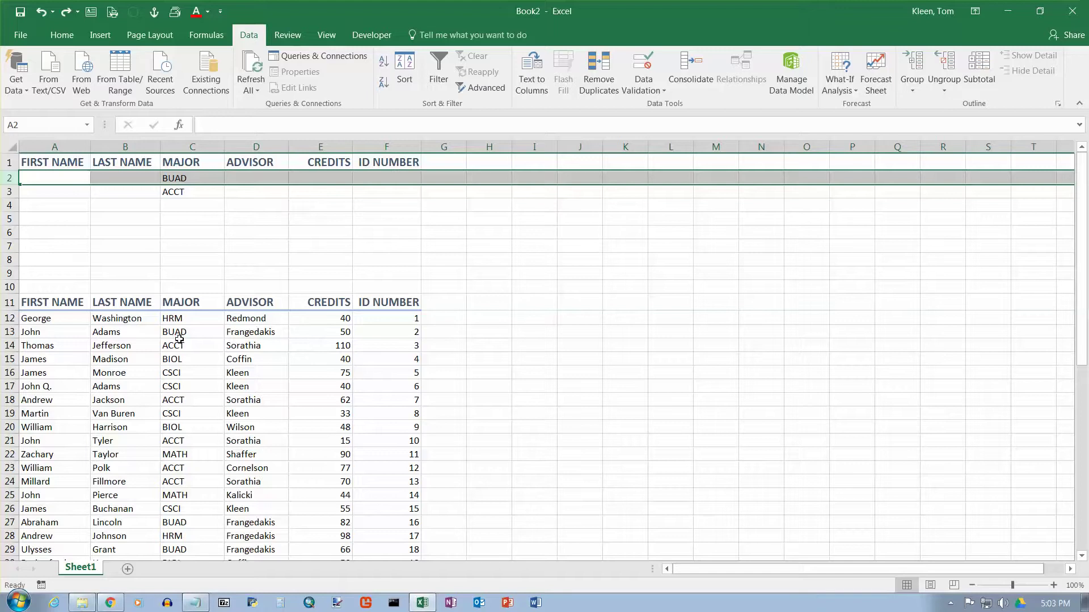
{"action": "left_click", "coordinate": [10, 192]}
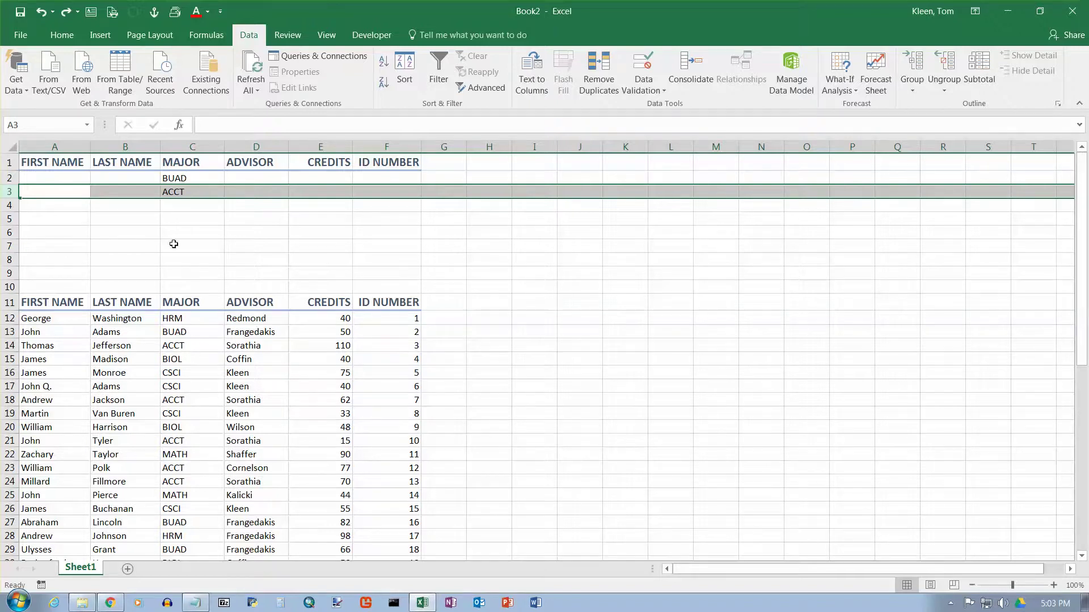
Step: Apply an Advanced Filter in place to the list range A11:F54, using C1:C3 as the criteria range
{"action": "left_click", "coordinate": [182, 333]}
{"action": "left_click", "coordinate": [485, 87]}
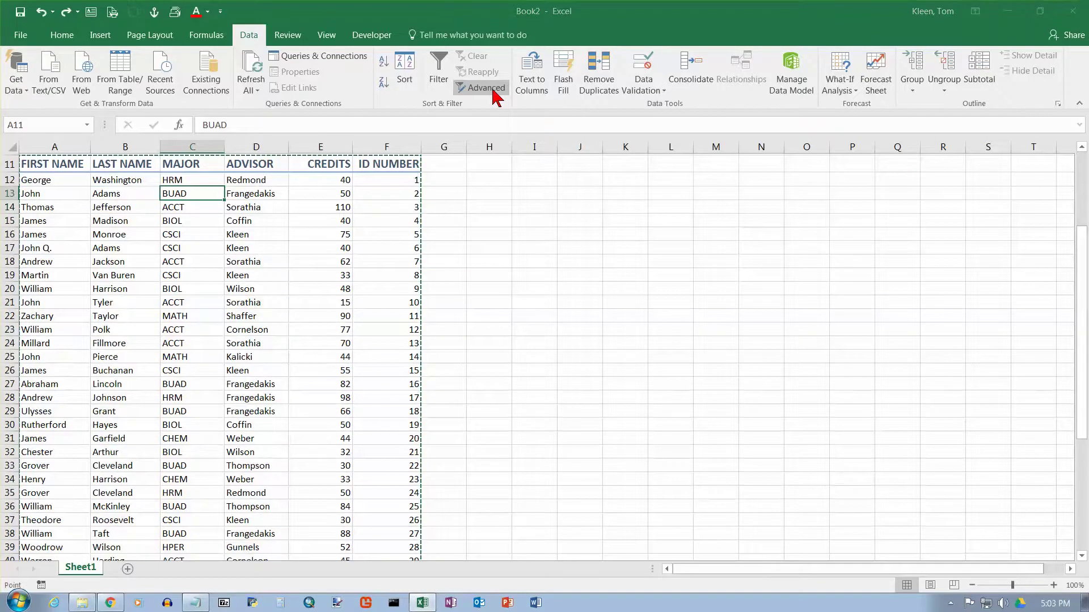
{"action": "left_click", "coordinate": [706, 288]}
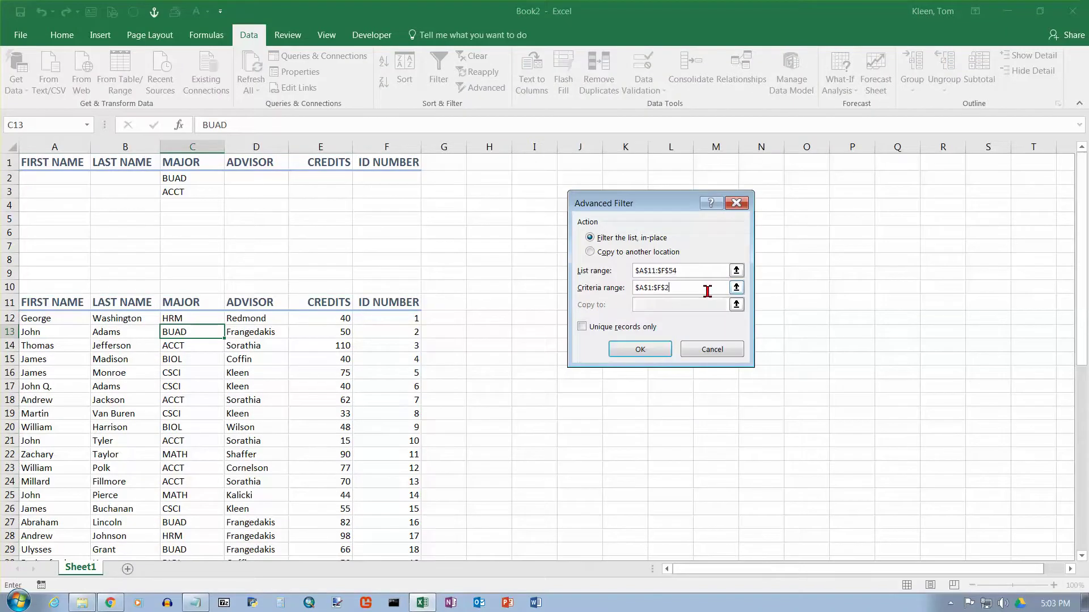
{"action": "left_click", "coordinate": [736, 288]}
{"action": "left_click", "coordinate": [193, 163]}
{"action": "left_click", "coordinate": [741, 218]}
{"action": "left_click", "coordinate": [739, 287]}
{"action": "left_click_drag", "start_coordinate": [193, 162], "coordinate": [196, 193]}
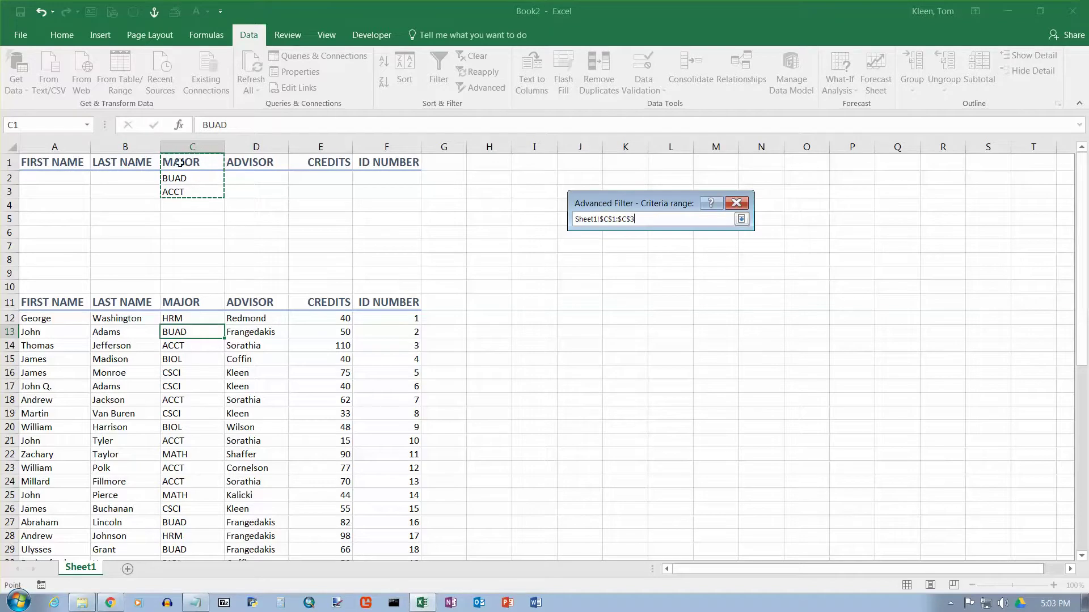
{"action": "left_click", "coordinate": [741, 220]}
{"action": "left_click", "coordinate": [664, 349]}
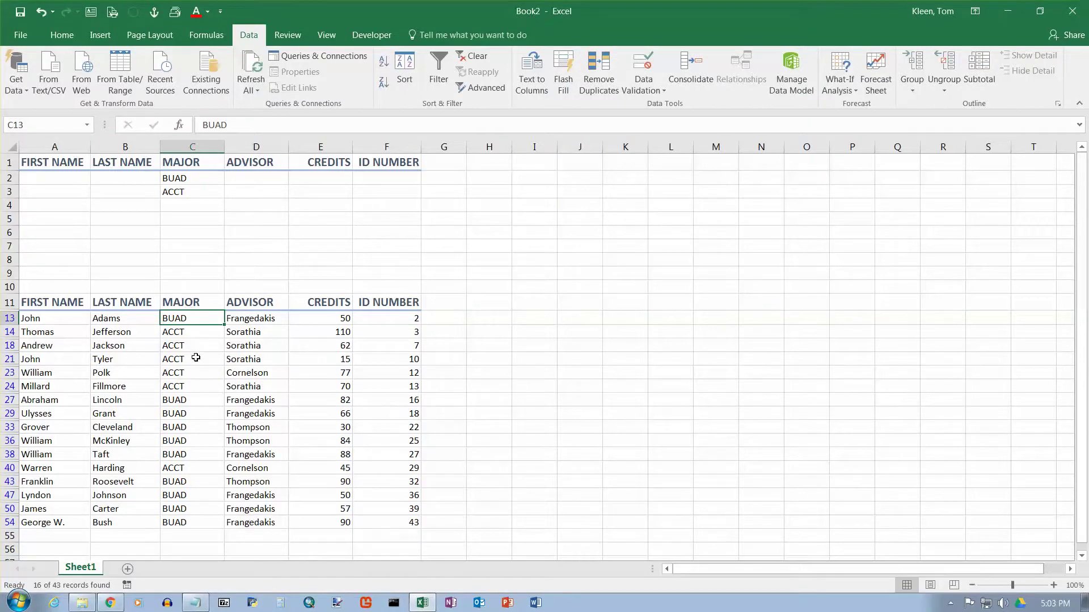
Step: Clear the filter from the student list and enter HRM as a third MAJOR criterion in cell C4
{"action": "left_click", "coordinate": [186, 180]}
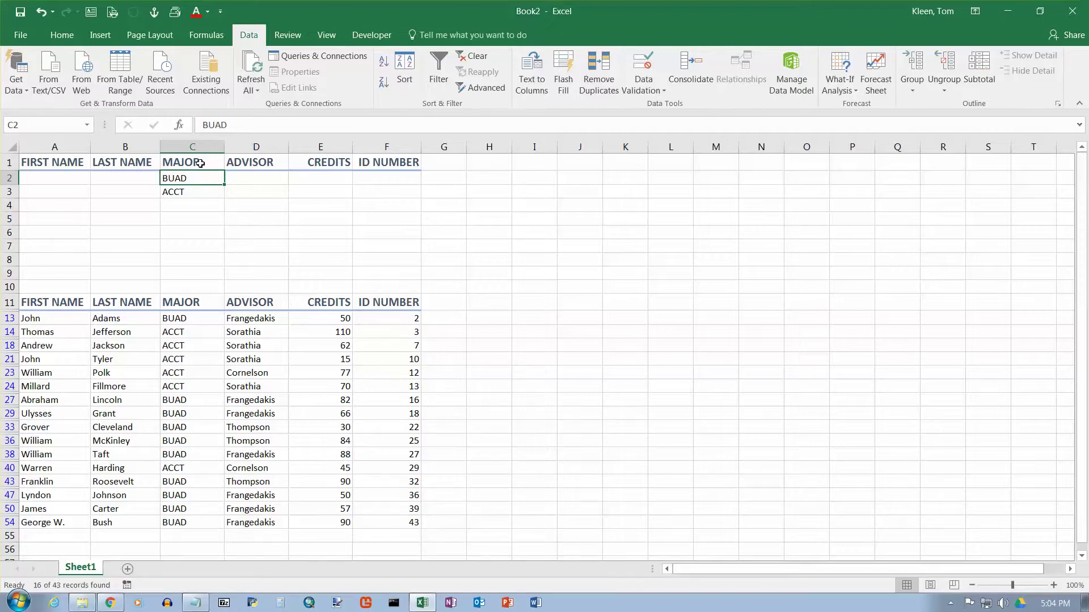
{"action": "left_click", "coordinate": [483, 61]}
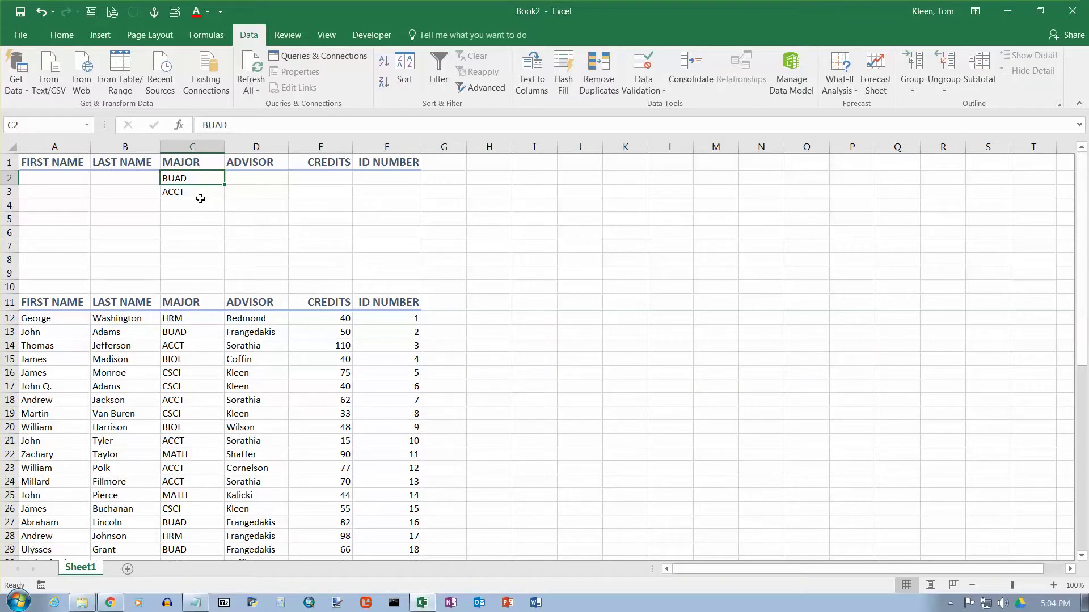
{"action": "left_click", "coordinate": [197, 204]}
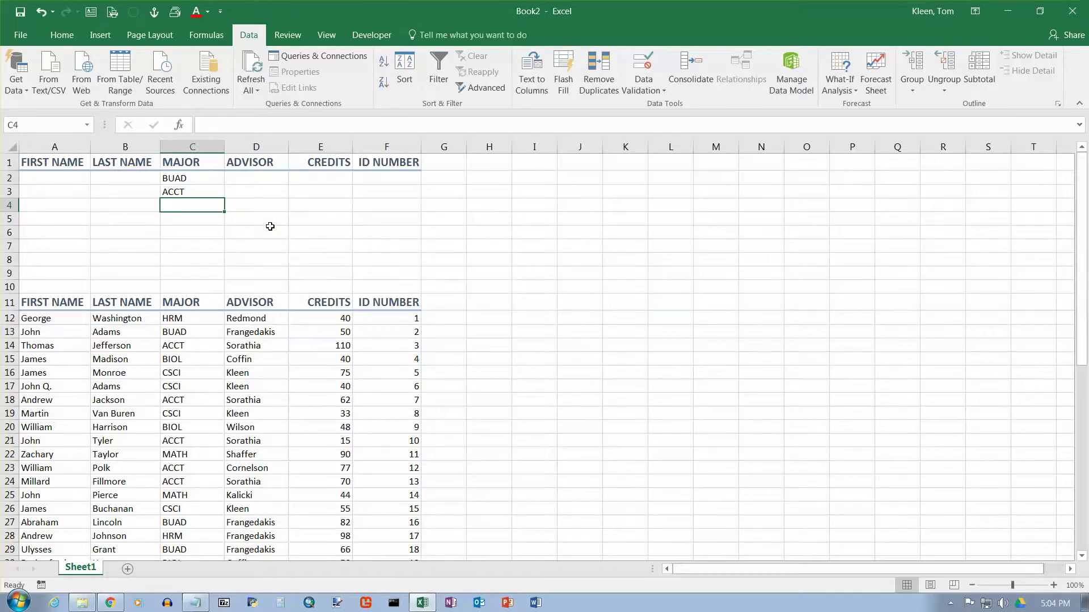
{"action": "type", "text": "HRM"}
{"action": "key", "text": "Return"}
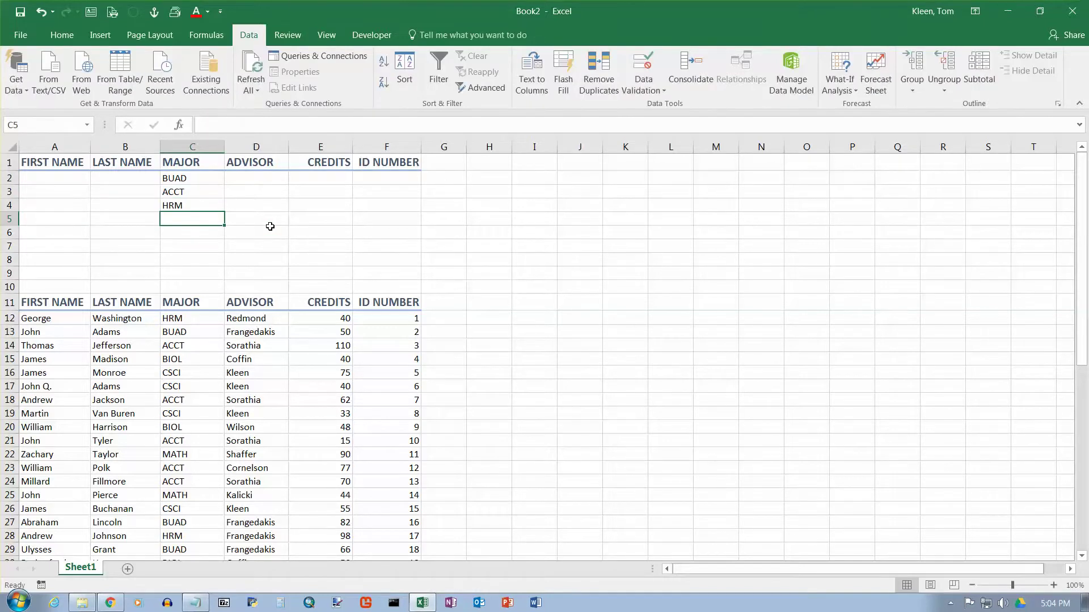
Step: Filter the list A11:F54 in place with Advanced Filter, using C1:C4 as the criteria range, and review the filtered records
{"action": "left_click", "coordinate": [184, 320]}
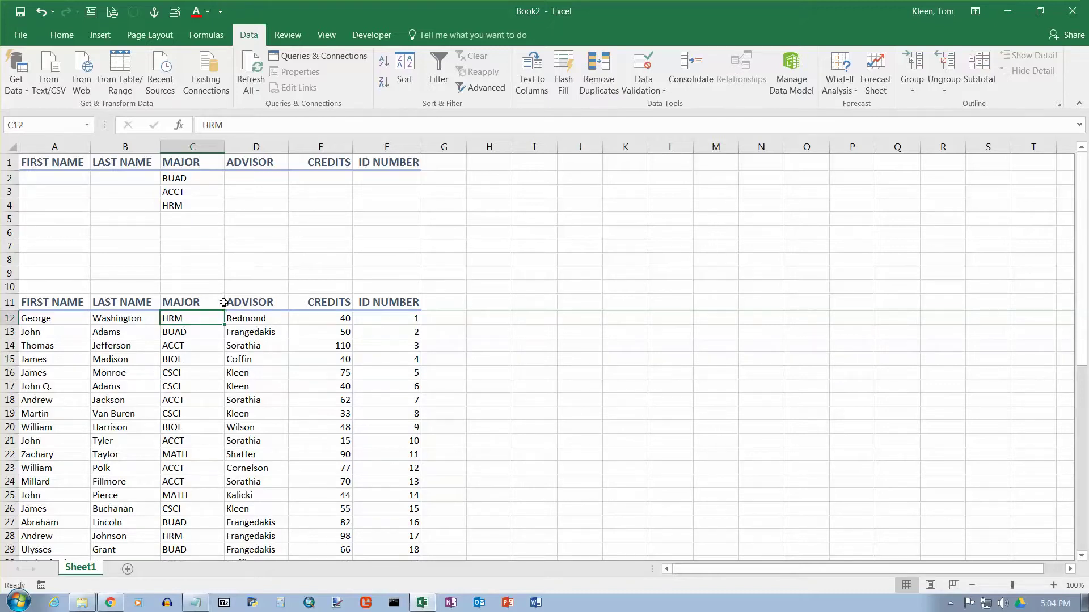
{"action": "left_click", "coordinate": [495, 94]}
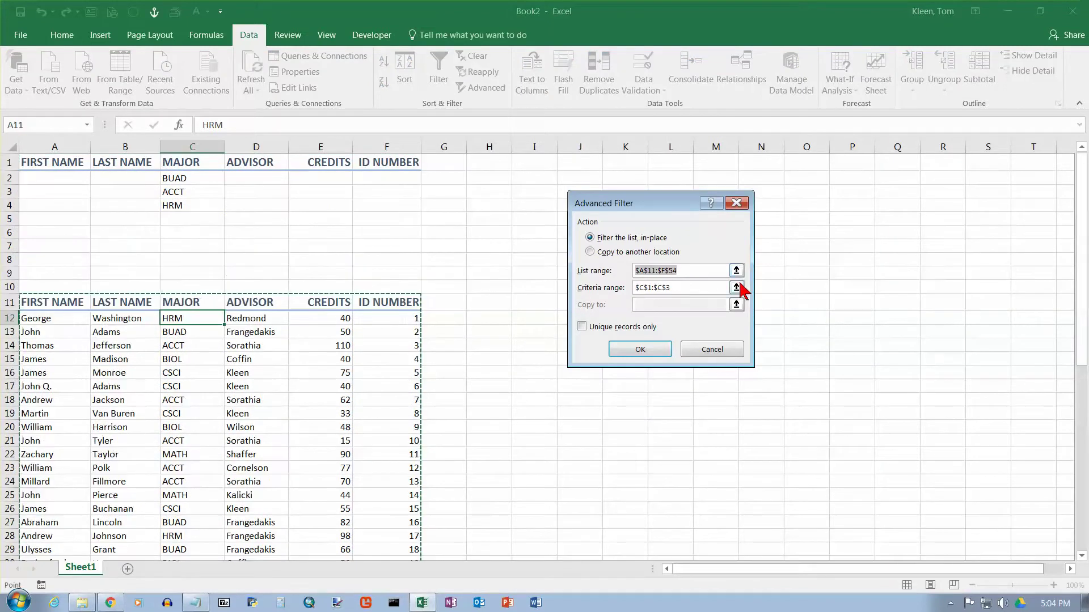
{"action": "left_click", "coordinate": [688, 283]}
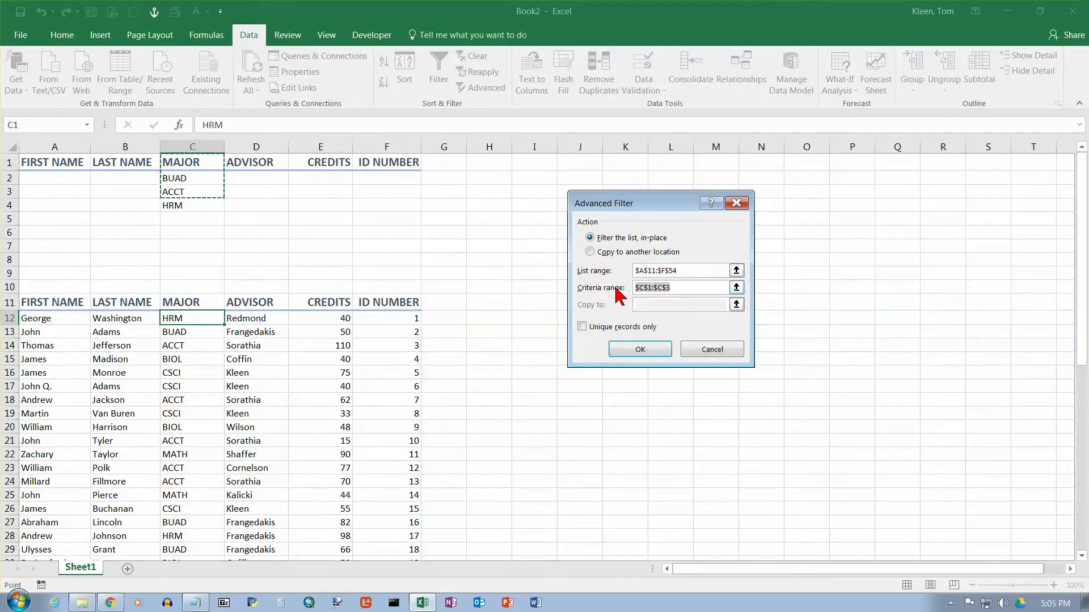
{"action": "key", "text": "BackSpace"}
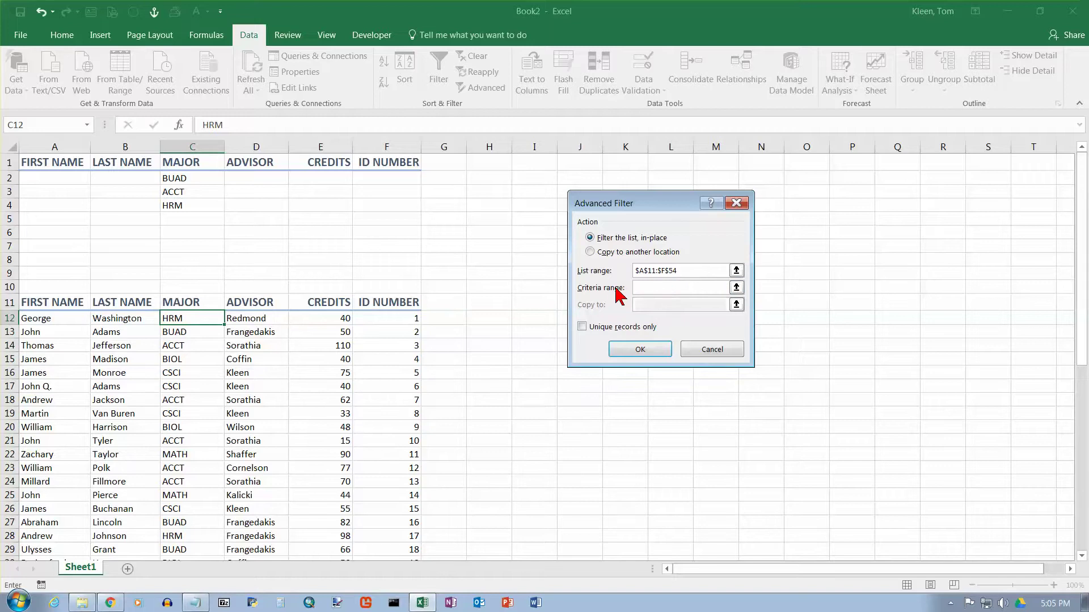
{"action": "left_click_drag", "start_coordinate": [180, 163], "coordinate": [182, 204]}
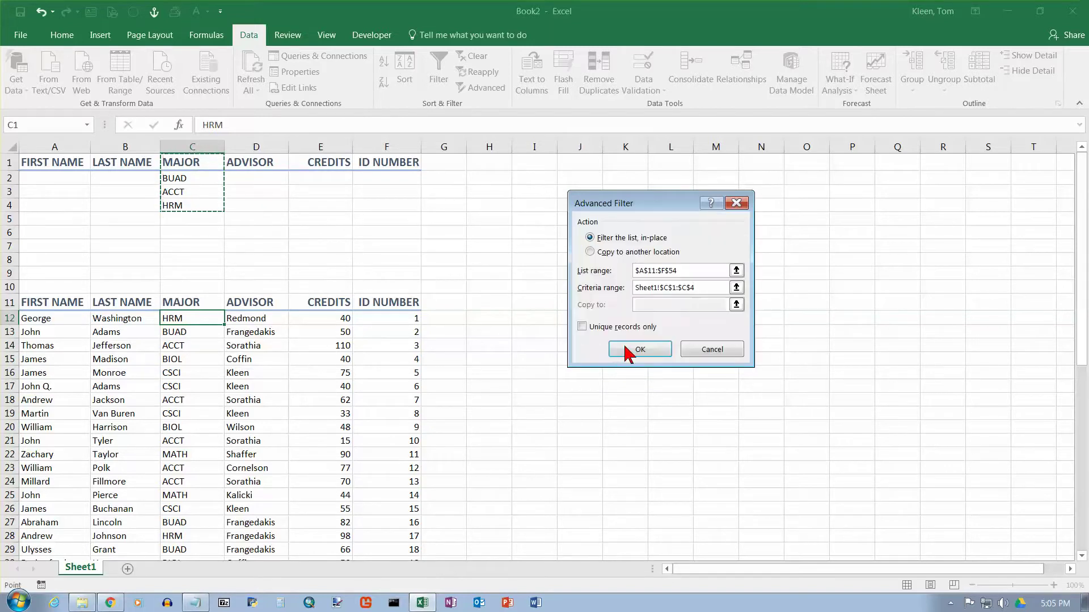
{"action": "left_click", "coordinate": [629, 350]}
{"action": "scroll", "coordinate": [487, 264], "scroll_direction": "down", "scroll_amount": 2}
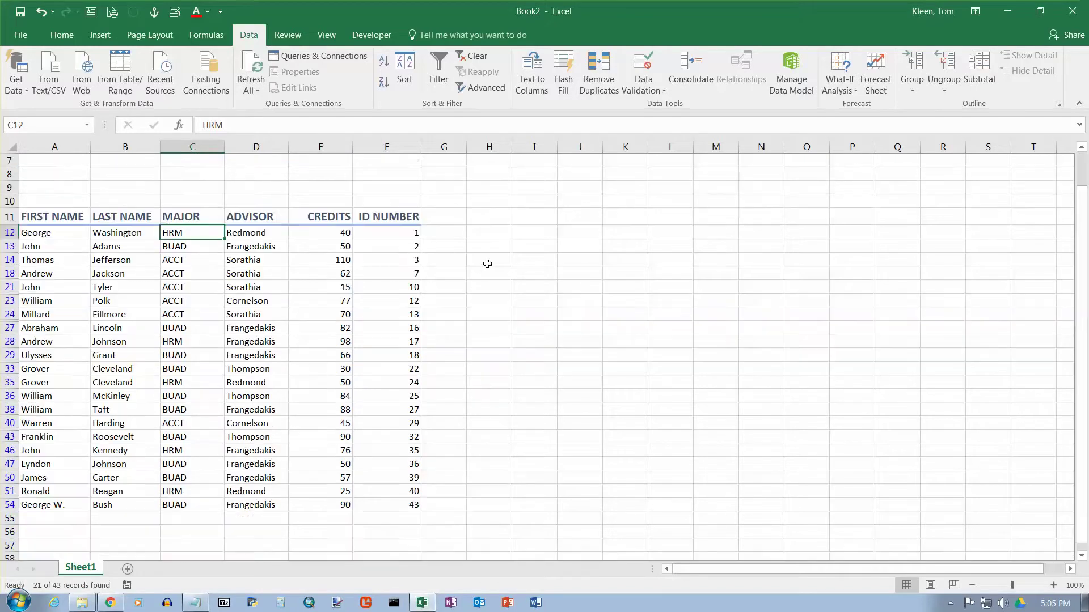
{"action": "scroll", "coordinate": [487, 264], "scroll_direction": "down", "scroll_amount": 1}
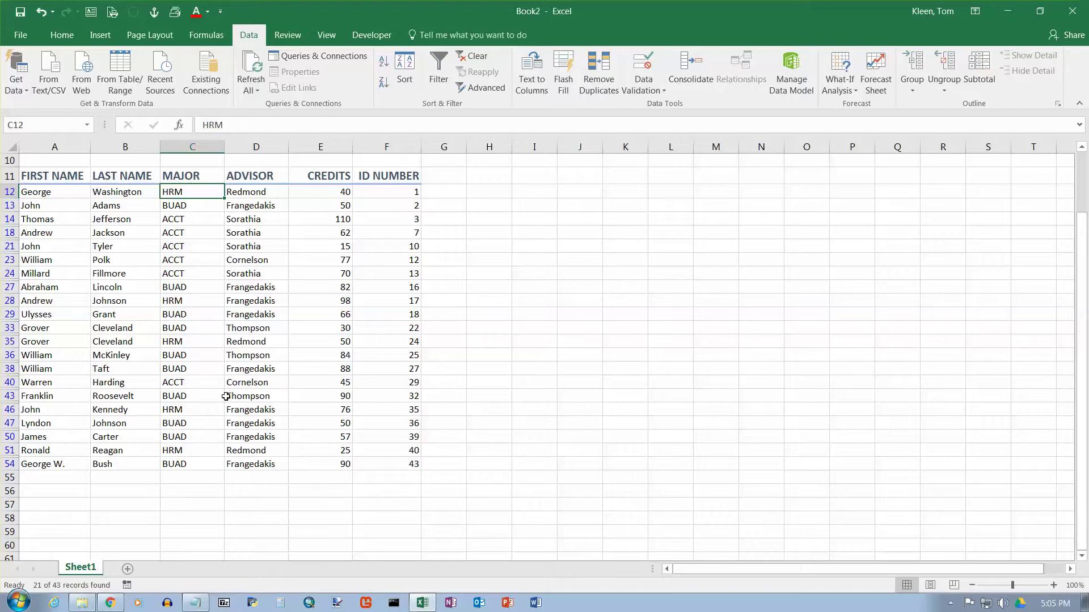
{"action": "scroll", "coordinate": [226, 397], "scroll_direction": "up", "scroll_amount": 3}
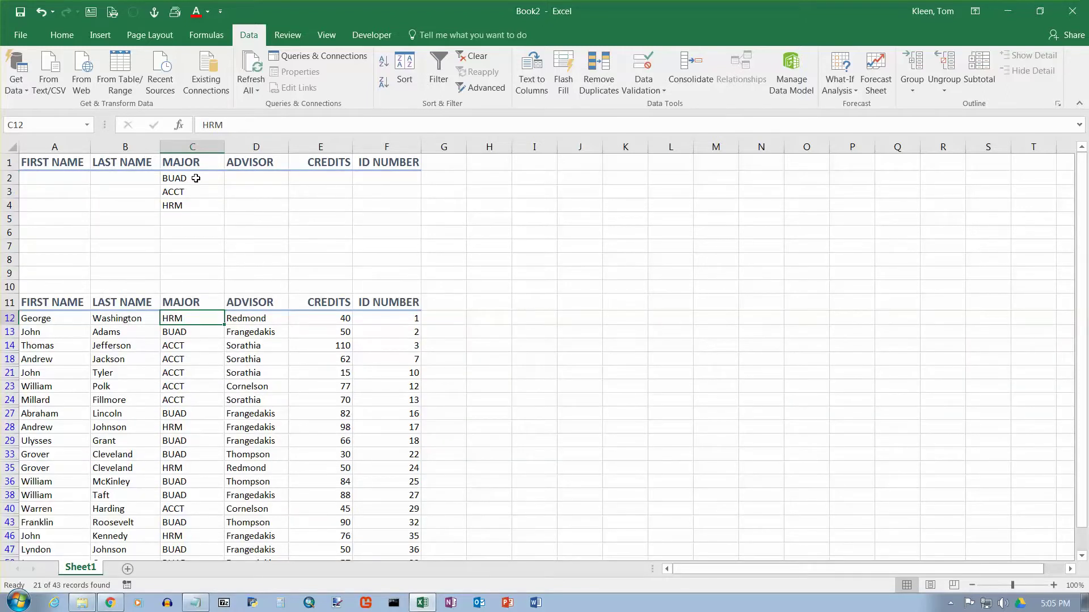
Step: Clear the filter and rerun the in-place Advanced Filter on A11:F54 with criteria range C1:C5, including the blank cell C5
{"action": "left_click", "coordinate": [480, 60]}
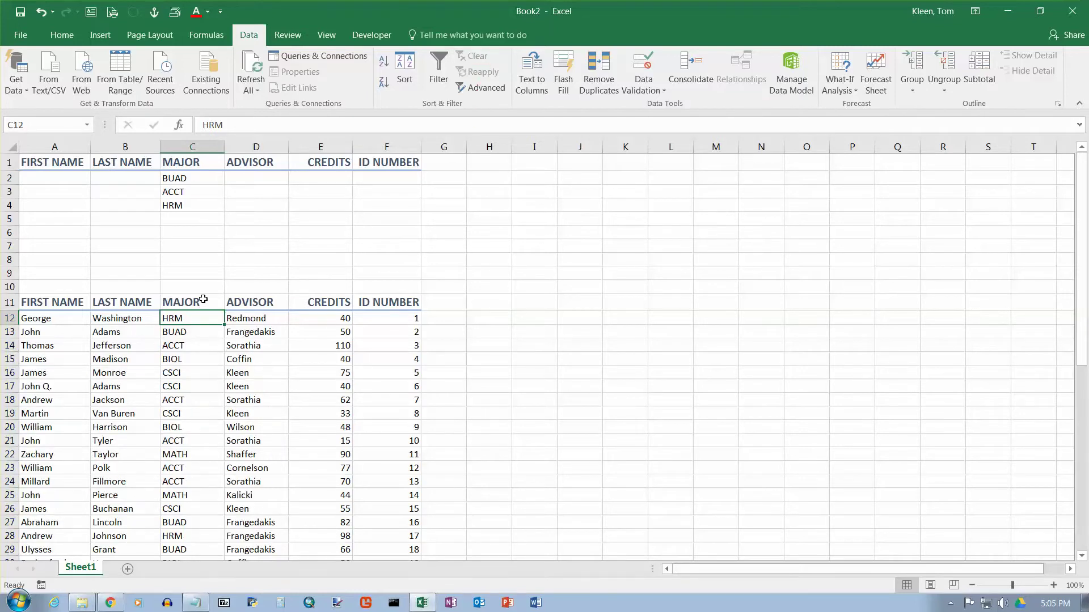
{"action": "left_click", "coordinate": [482, 87]}
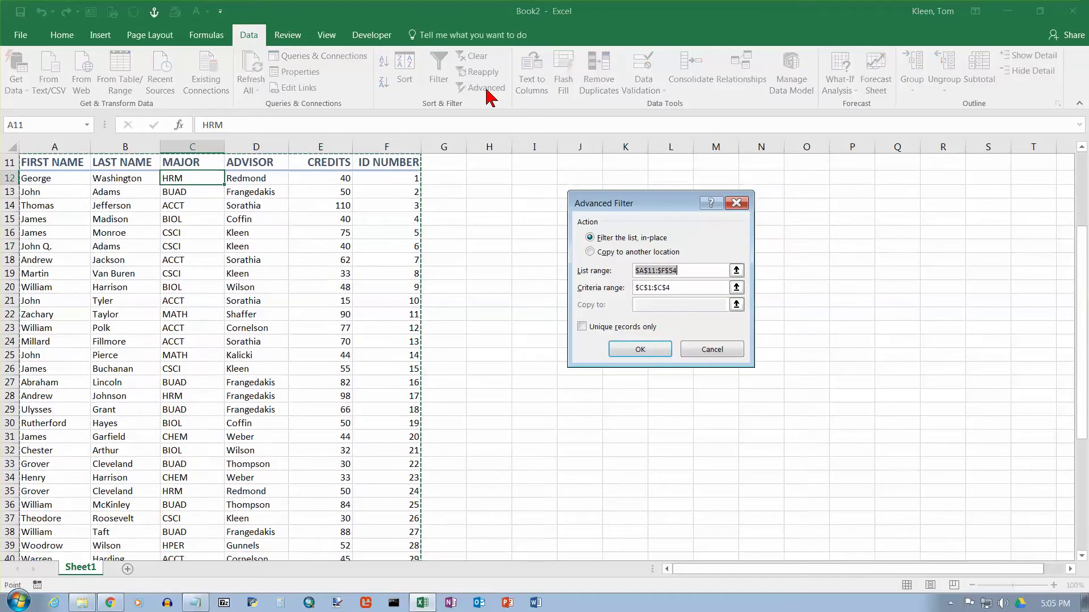
{"action": "left_click", "coordinate": [736, 288]}
{"action": "left_click", "coordinate": [183, 163]}
{"action": "left_click_drag", "start_coordinate": [183, 163], "coordinate": [182, 224]}
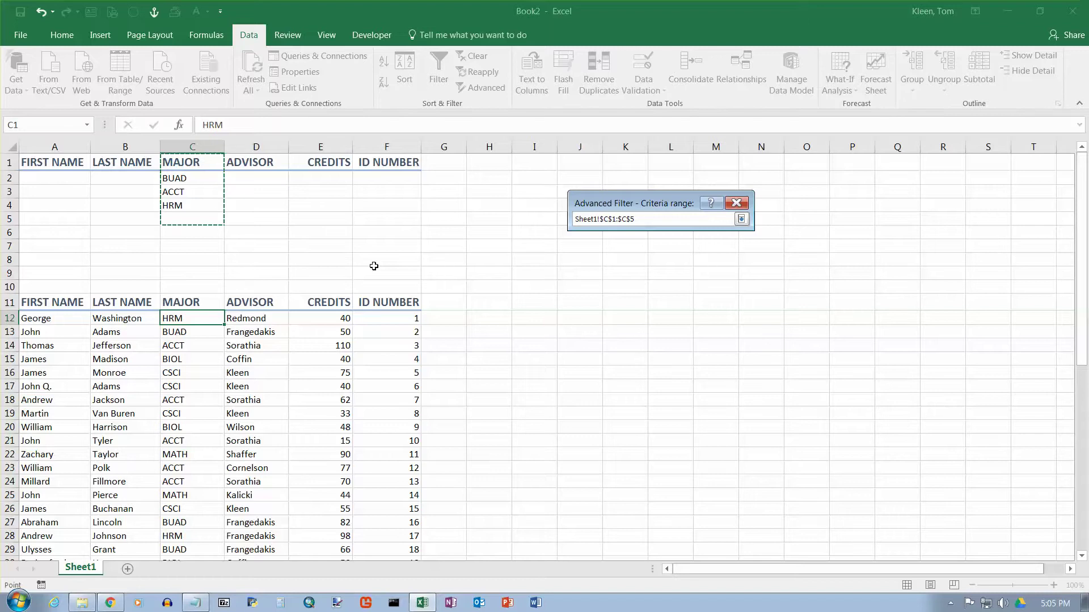
{"action": "left_click", "coordinate": [741, 219]}
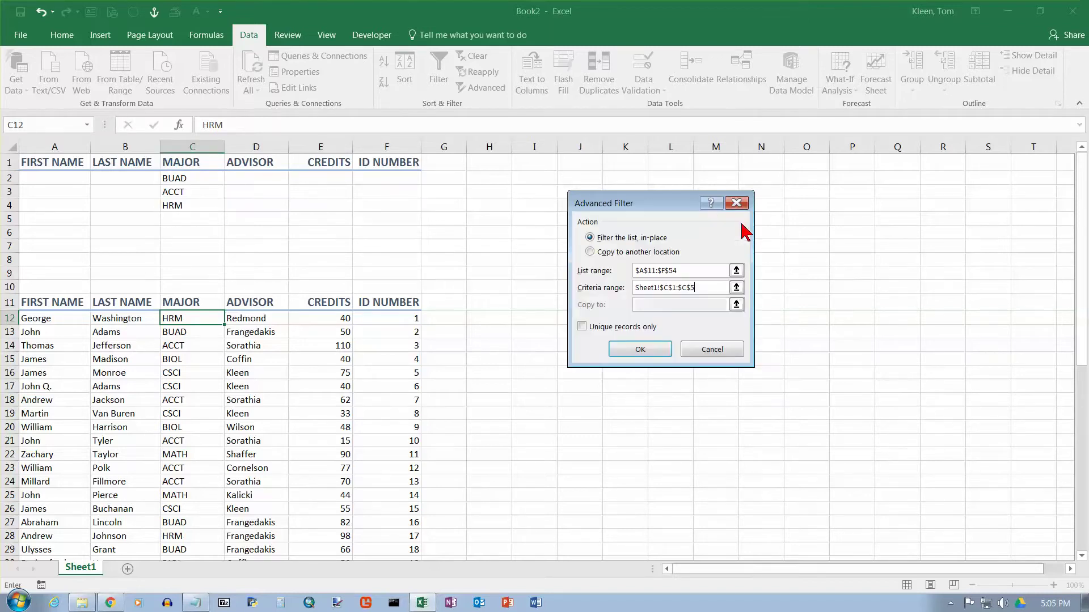
{"action": "left_click", "coordinate": [638, 347]}
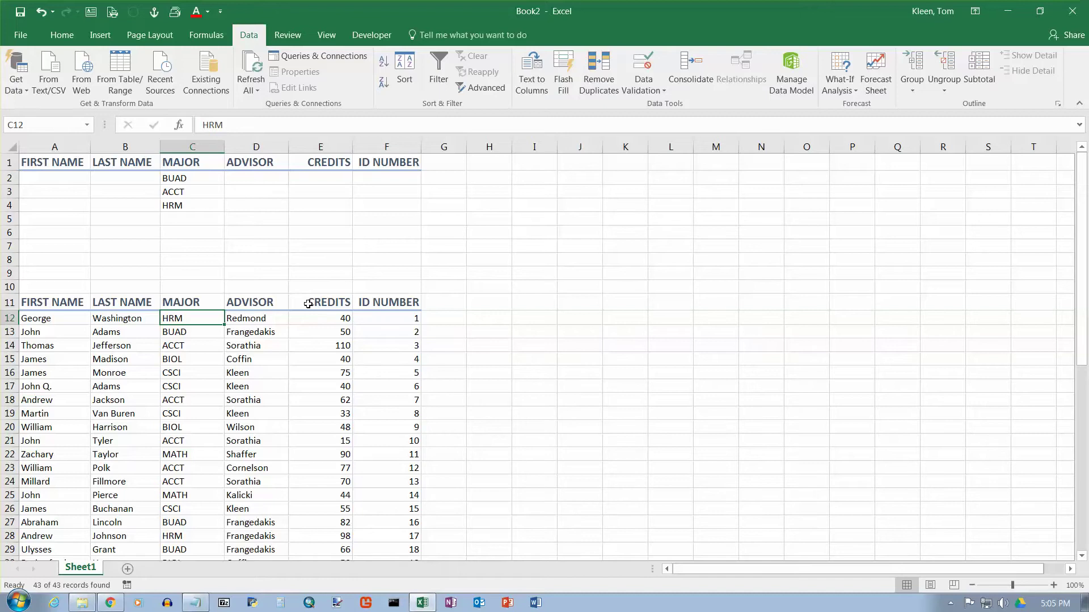
{"action": "left_click", "coordinate": [182, 179]}
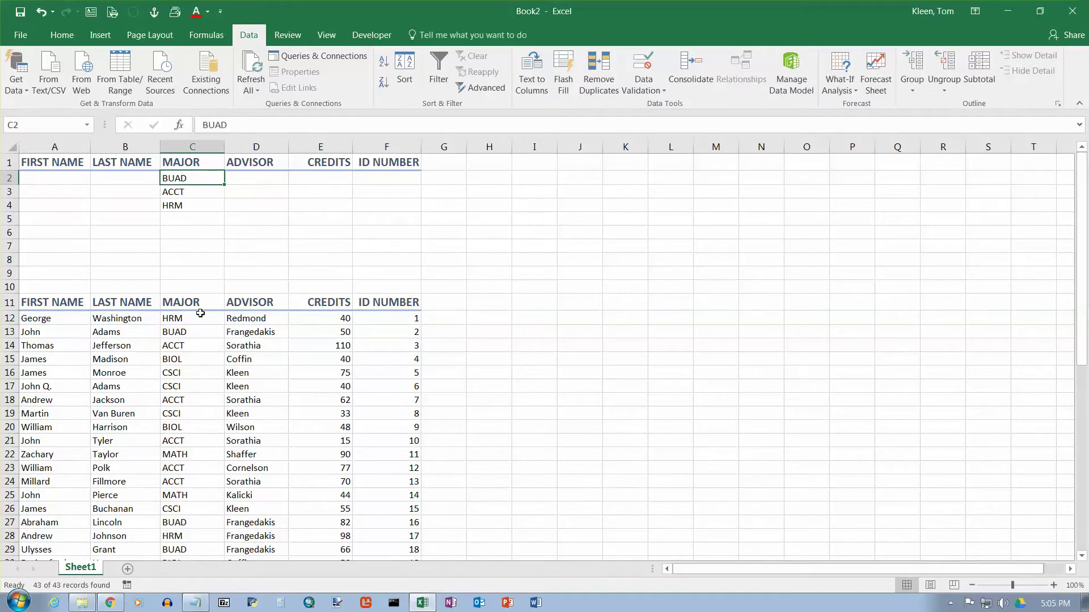
{"action": "left_click", "coordinate": [172, 321]}
{"action": "left_click", "coordinate": [172, 333]}
{"action": "left_click", "coordinate": [174, 344]}
{"action": "left_click", "coordinate": [173, 358]}
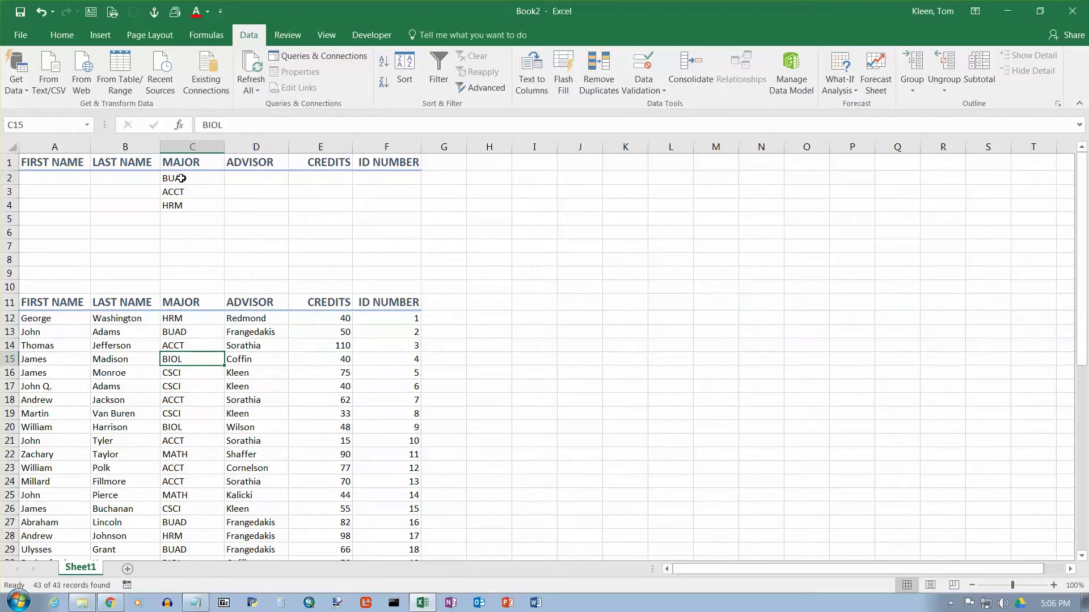